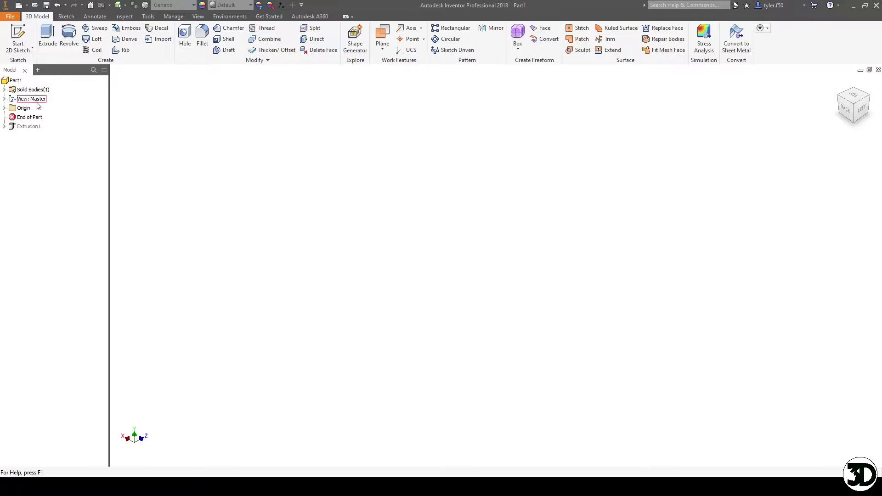
# - Move the End of Part marker below Extrusion1 and start a sketch on the block's top face
pyautogui.moveTo(29, 117); pyautogui.dragTo(31, 126)
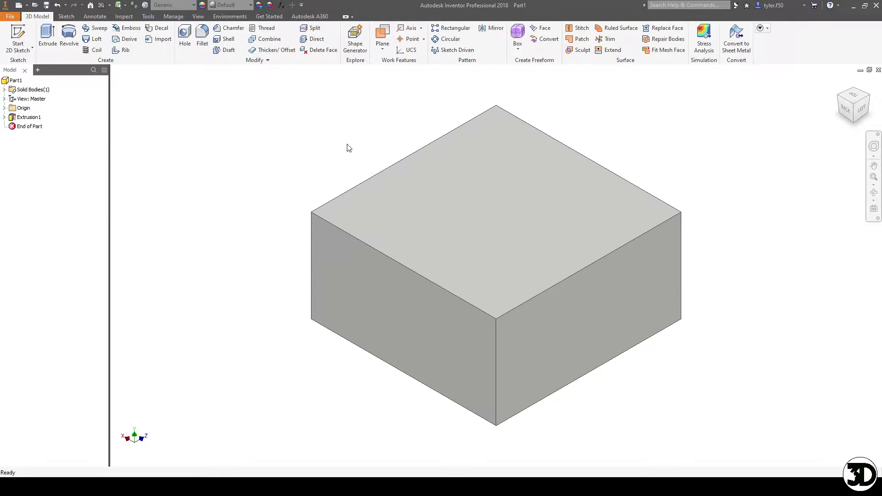
pyautogui.press('s')
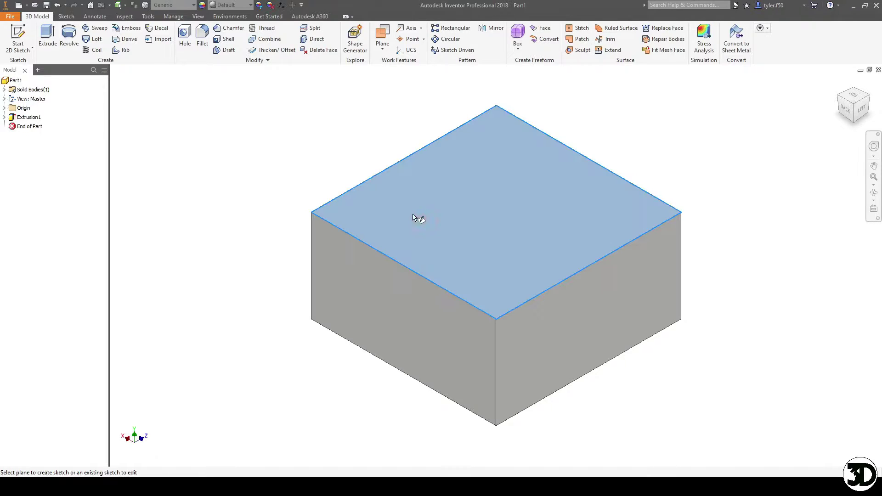
pyautogui.click(412, 214)
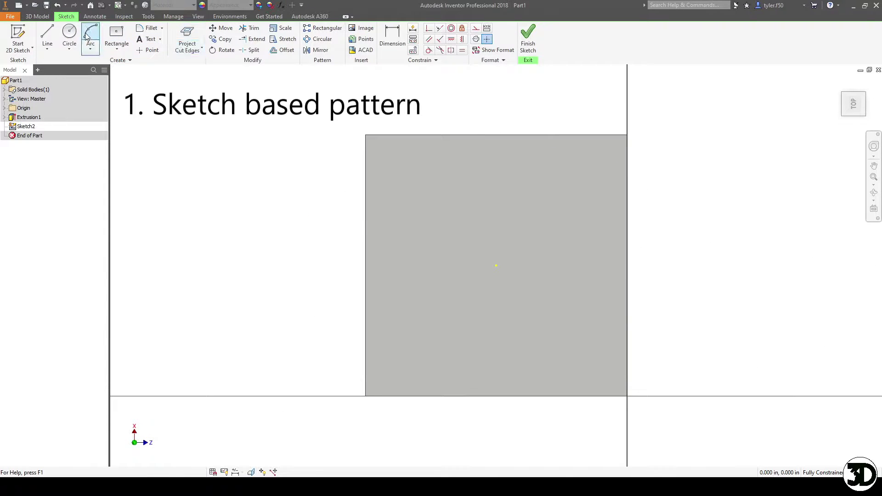
# - Draw a 0.75 in diameter circle near the upper-left corner of the sketched face
pyautogui.click(69, 33)
pyautogui.click(391, 161)
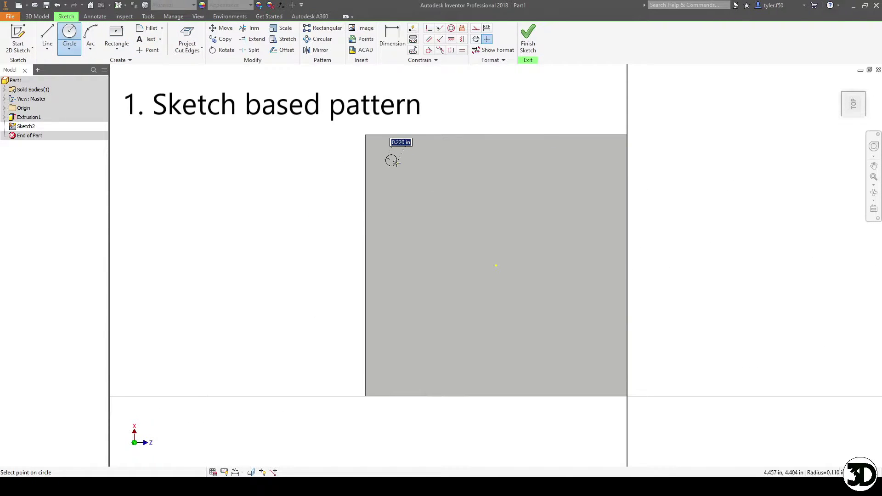
pyautogui.write('.75')
pyautogui.press('Return')
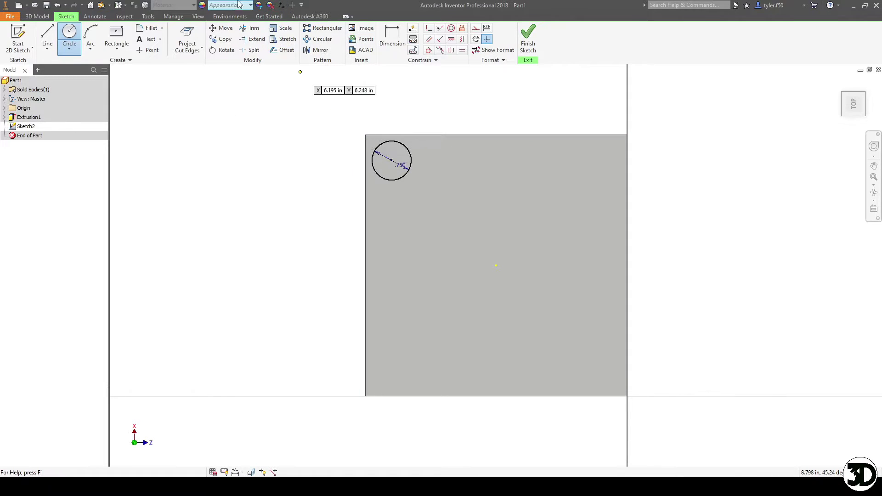
# - Project the block's cut edges and dimension the circle from the left edge, linking the distance to the circle's diameter
pyautogui.click(193, 48)
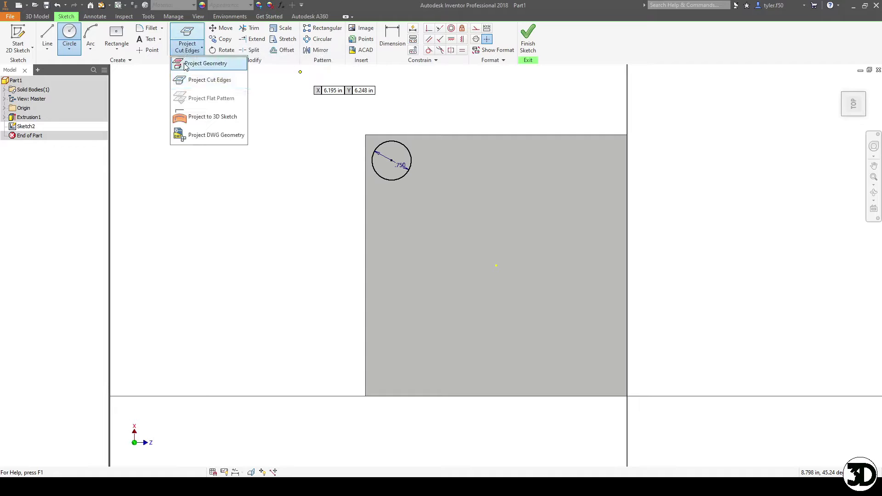
pyautogui.click(219, 82)
pyautogui.press('d')
pyautogui.click(376, 155)
pyautogui.click(366, 147)
pyautogui.click(377, 122)
pyautogui.click(402, 166)
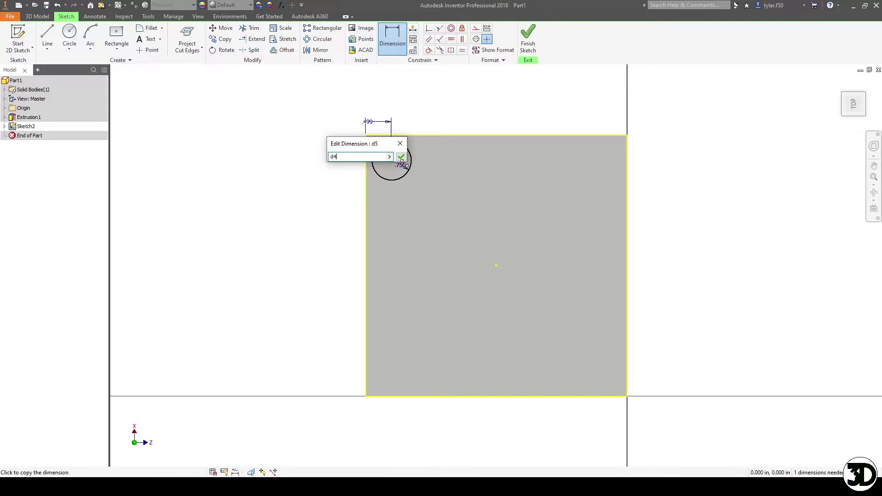
pyautogui.click(403, 159)
pyautogui.click(405, 161)
# - Dimension the circle from the face's upper edge, linking the distance to the circle's diameter
pyautogui.click(409, 136)
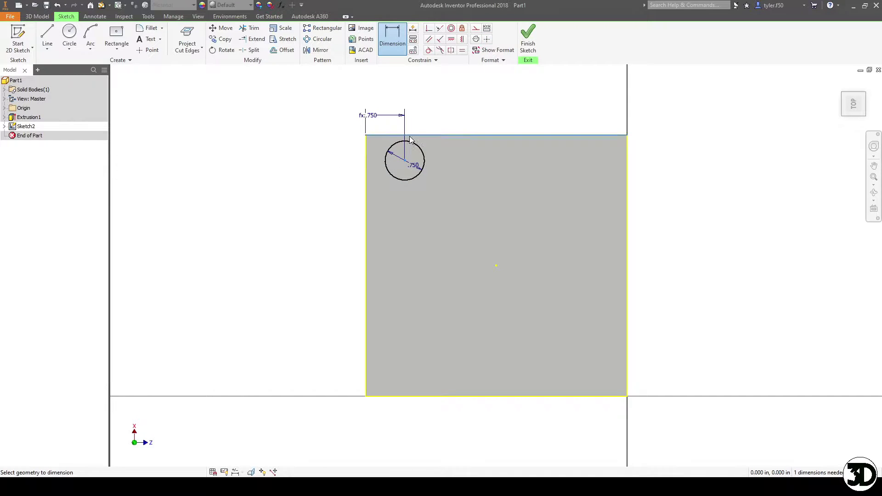
pyautogui.click(351, 140)
pyautogui.click(421, 166)
pyautogui.press('Return')
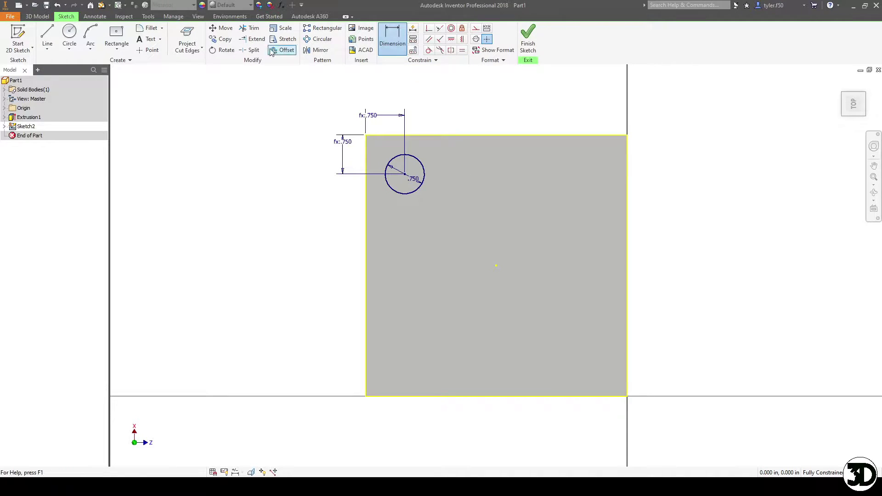
# - Set up a rectangular pattern of the circle along the upper and left edges, flipping the second direction to stay on the face
pyautogui.click(313, 30)
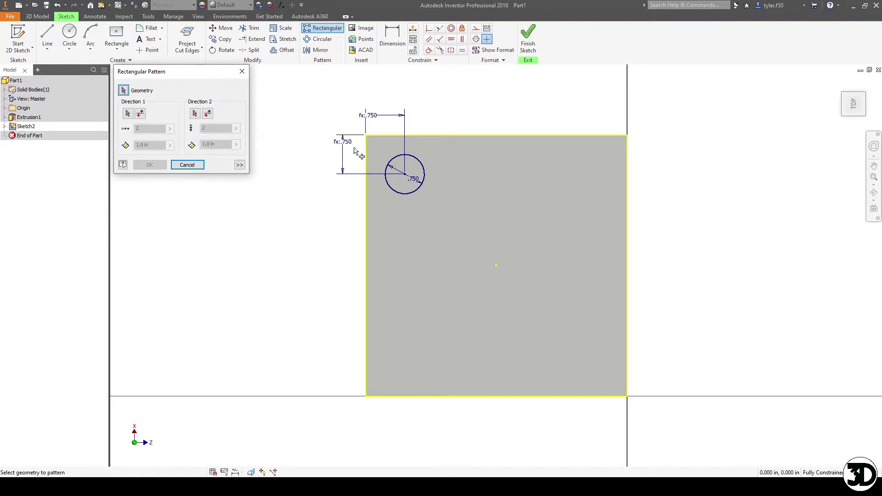
pyautogui.click(398, 159)
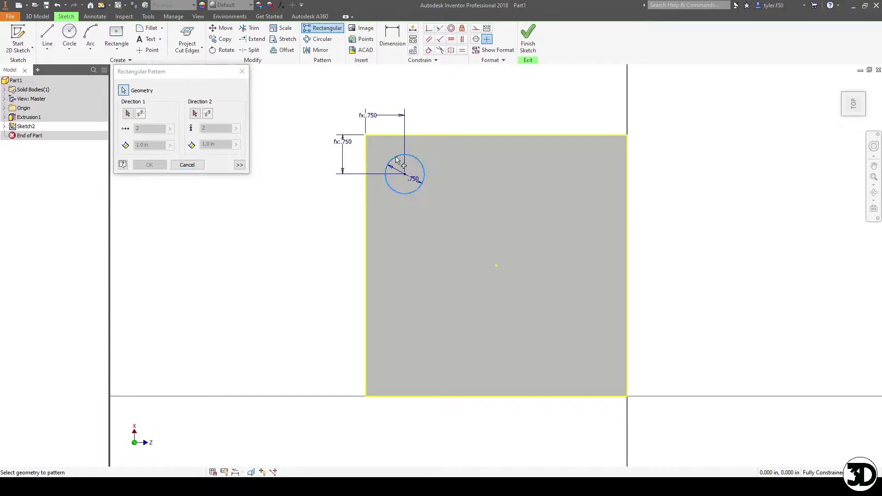
pyautogui.click(128, 113)
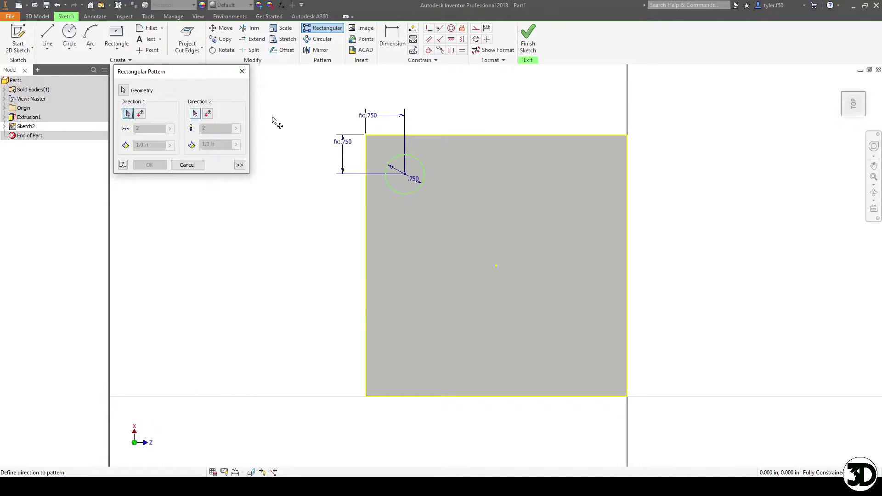
pyautogui.click(379, 136)
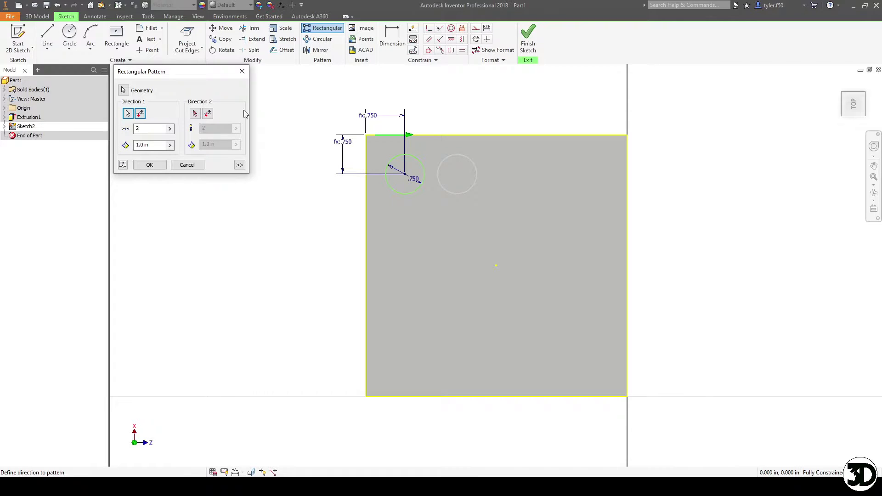
pyautogui.click(195, 113)
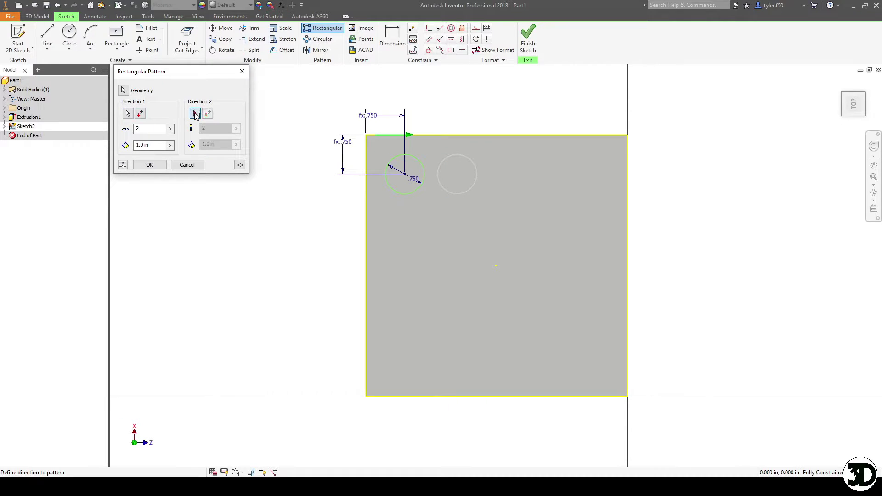
pyautogui.click(366, 198)
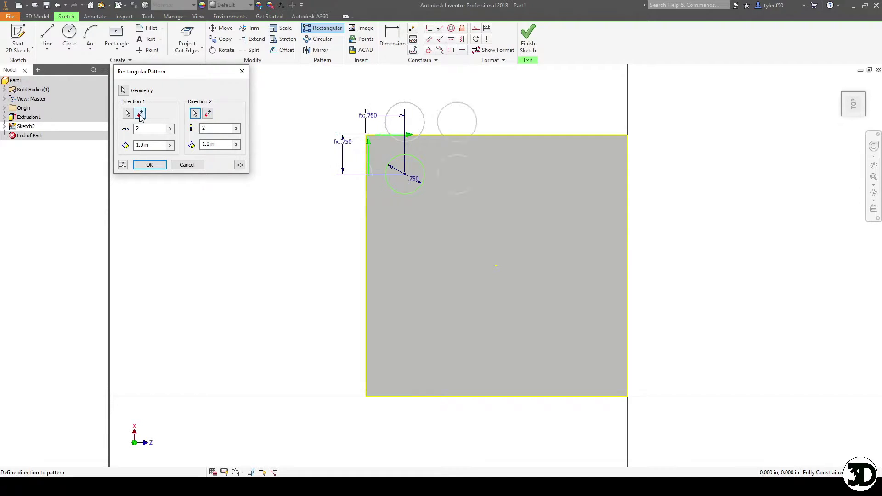
pyautogui.click(208, 115)
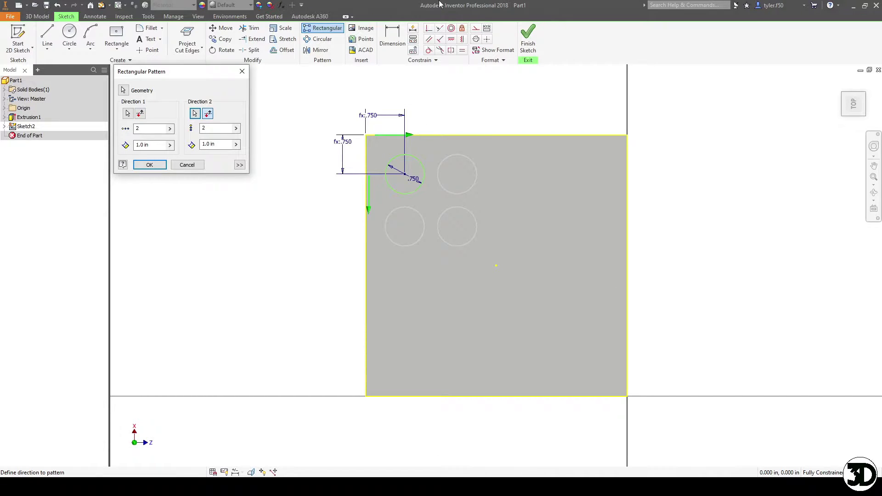
# - Expand the rectangular pattern's extra options and set the instance count to 5 in both directions
pyautogui.click(241, 165)
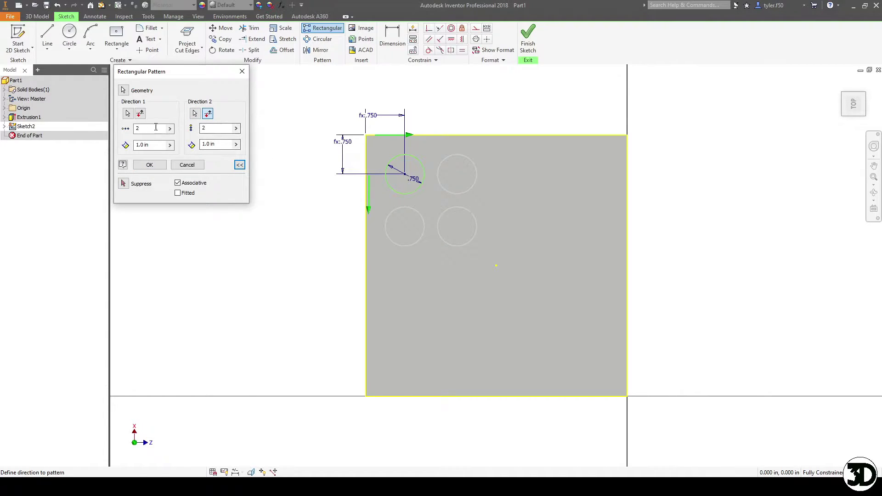
pyautogui.moveTo(144, 130); pyautogui.dragTo(75, 130)
pyautogui.write('5')
pyautogui.doubleClick(216, 128)
pyautogui.write('5')
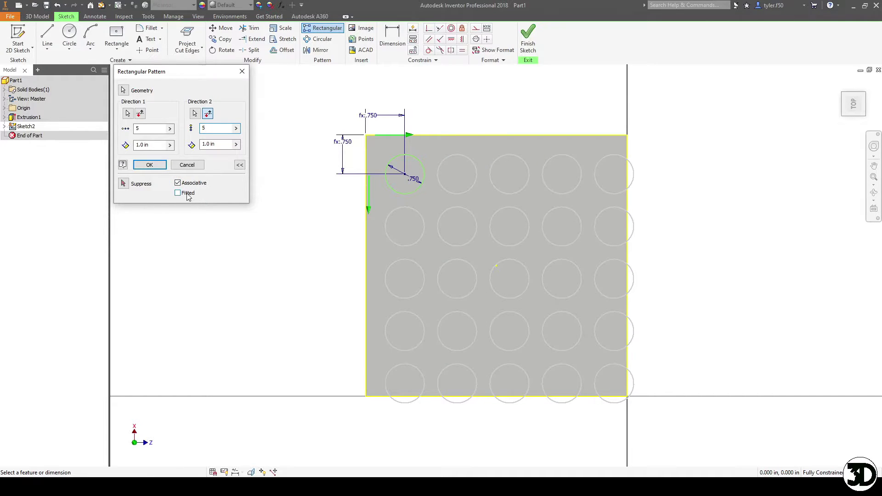
# - Set the pattern spacing to .875 in both directions
pyautogui.doubleClick(145, 144)
pyautogui.write('.875')
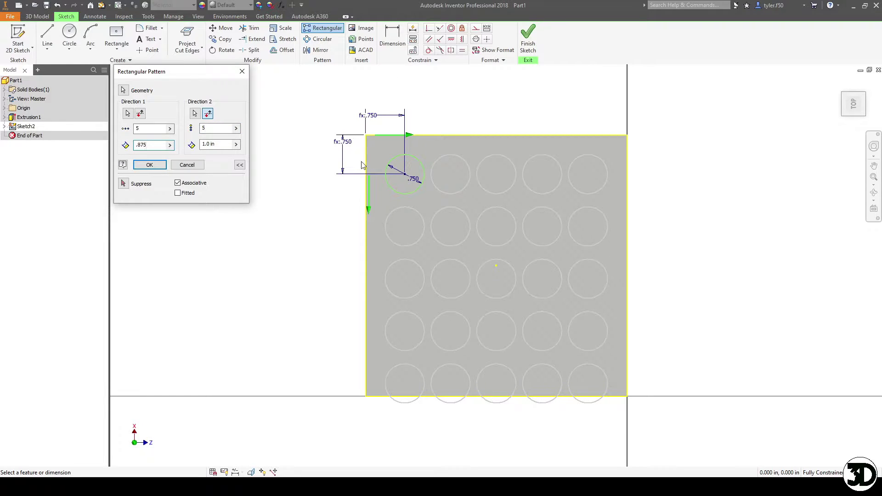
pyautogui.doubleClick(224, 145)
pyautogui.write('.875')
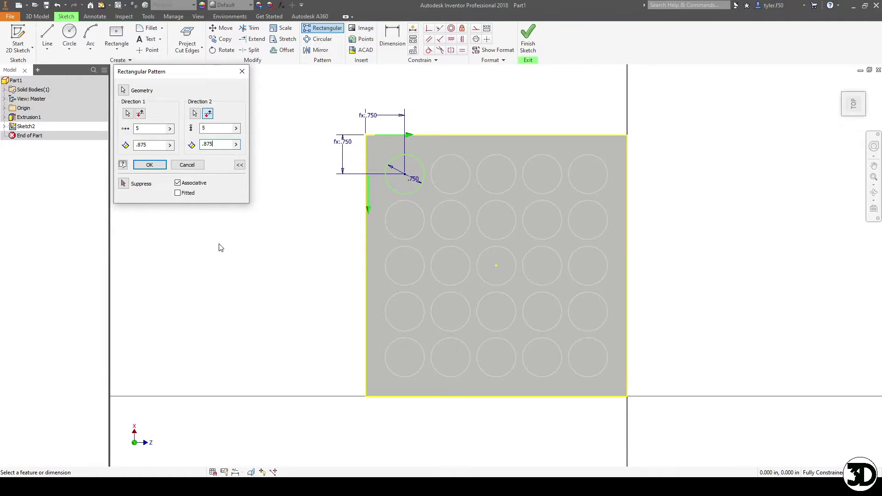
# - Make the pattern Fitted and set the overall distance to 5-1.5 in both directions
pyautogui.click(178, 194)
pyautogui.doubleClick(147, 145)
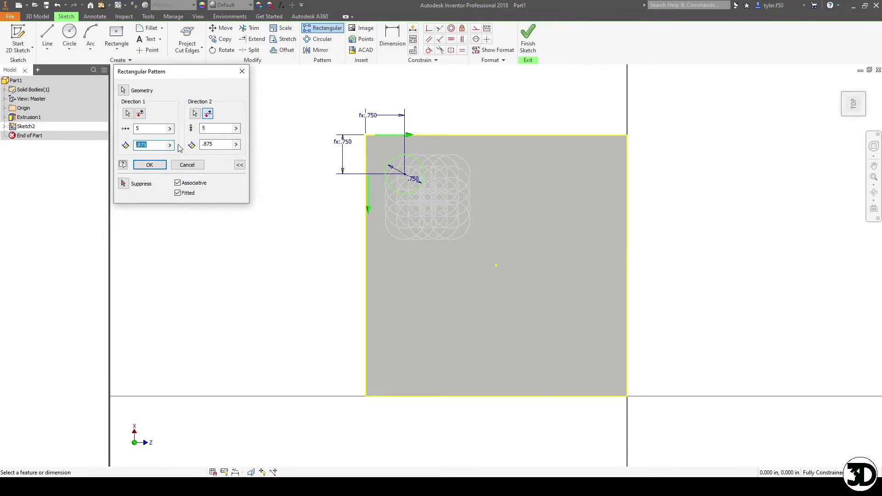
pyautogui.write('5-')
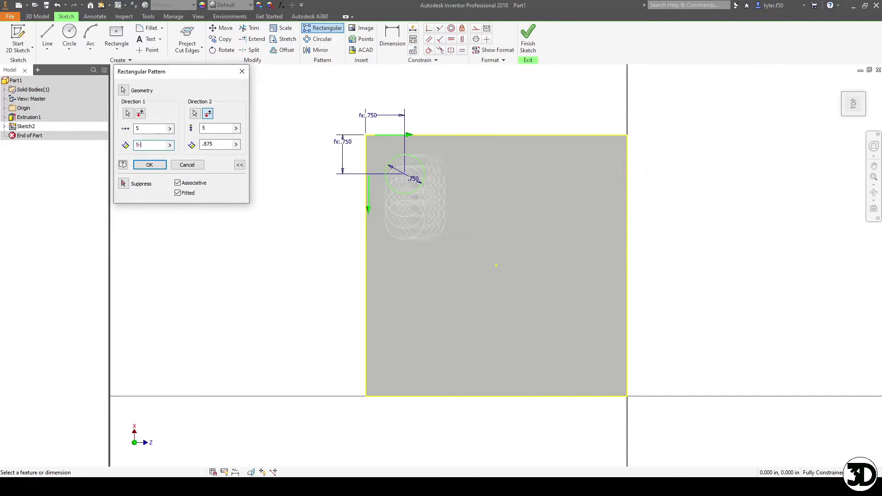
pyautogui.write('1.5')
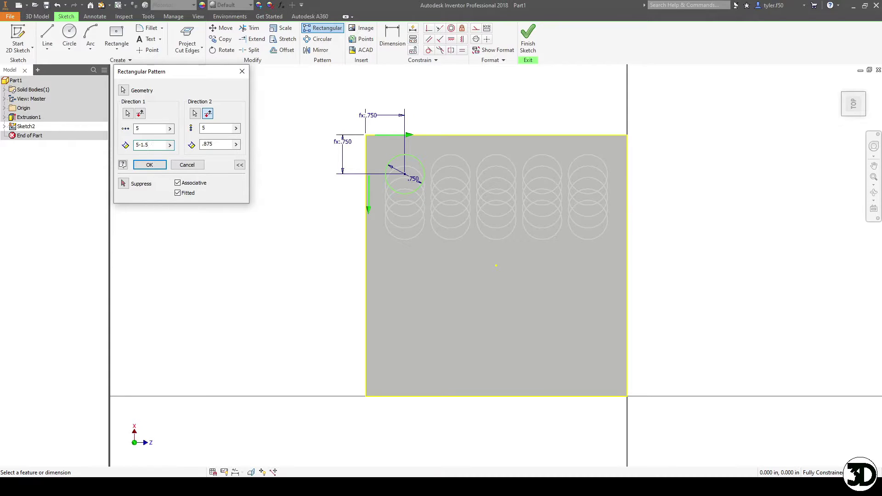
pyautogui.doubleClick(218, 145)
pyautogui.write('5-1.5')
# - Suppress the centre circle of the 5 by 5 grid and create the pattern
pyautogui.click(128, 187)
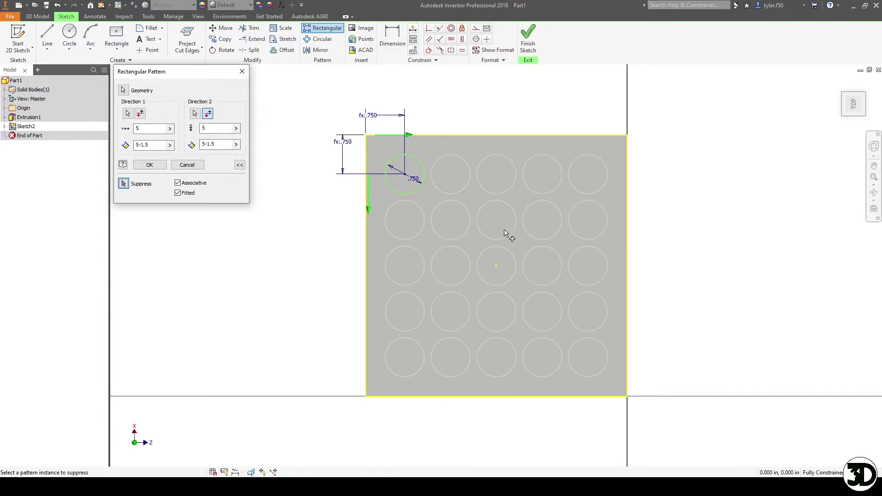
pyautogui.click(508, 251)
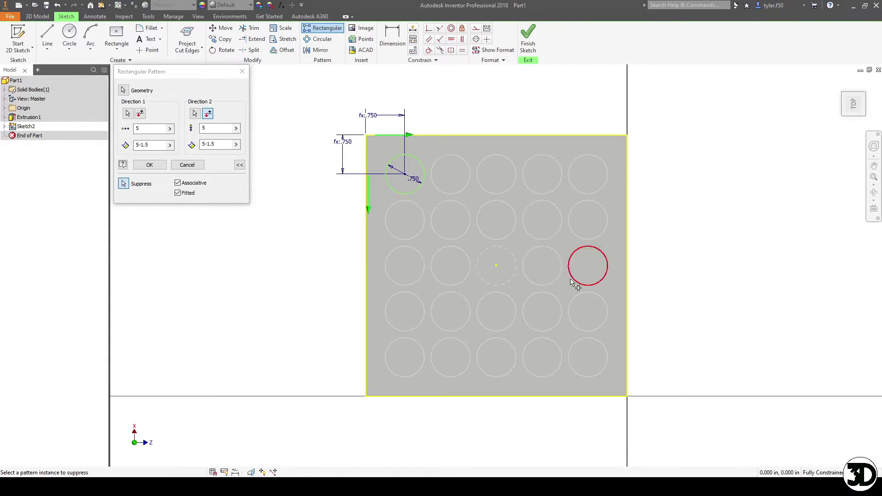
pyautogui.click(480, 261)
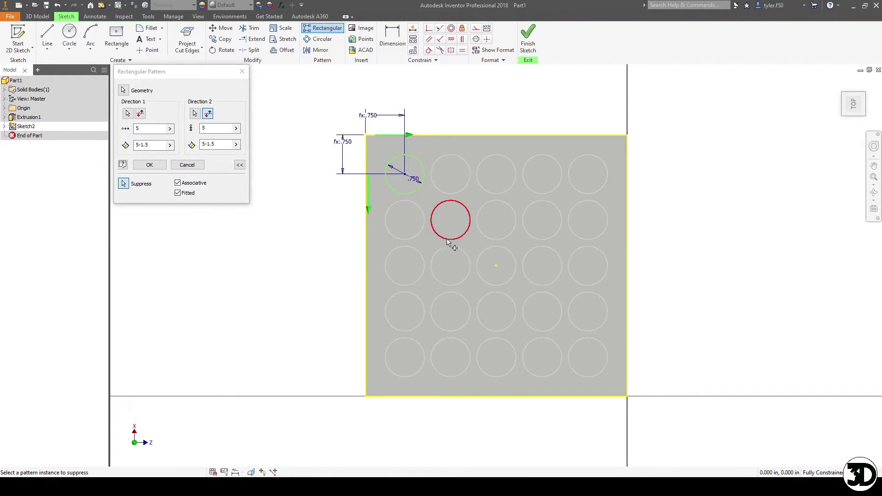
pyautogui.click(478, 272)
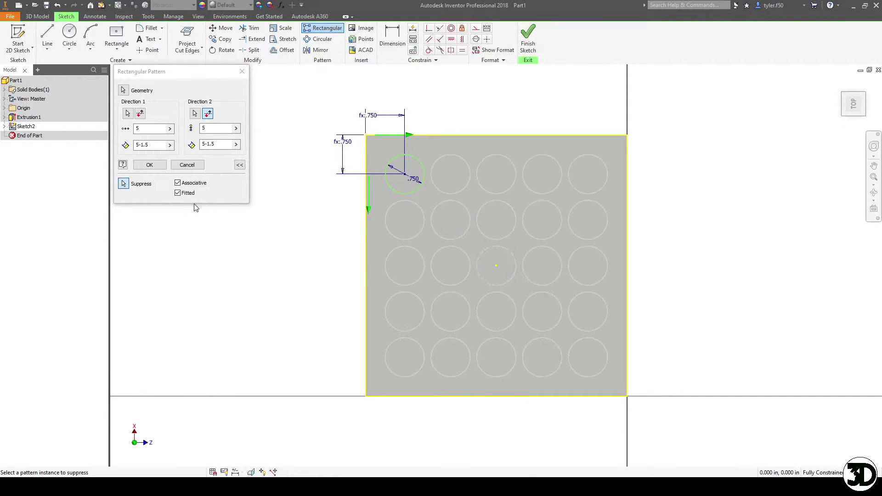
pyautogui.click(147, 165)
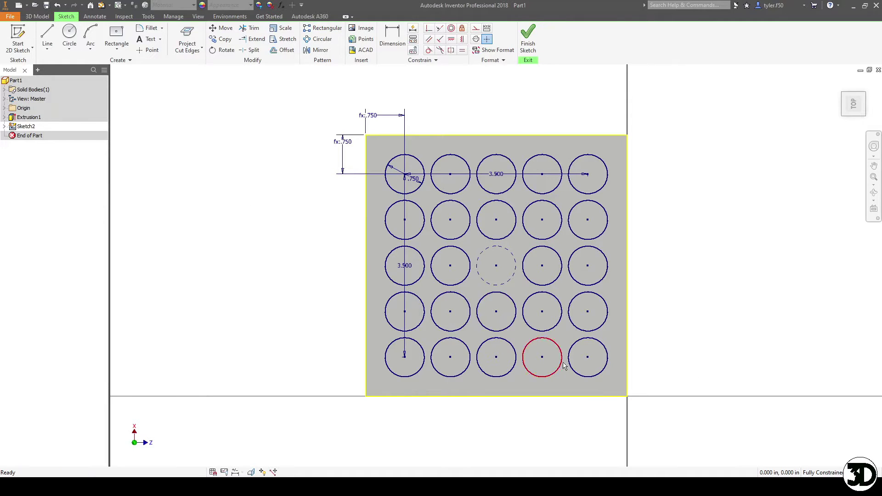
pyautogui.click(506, 250)
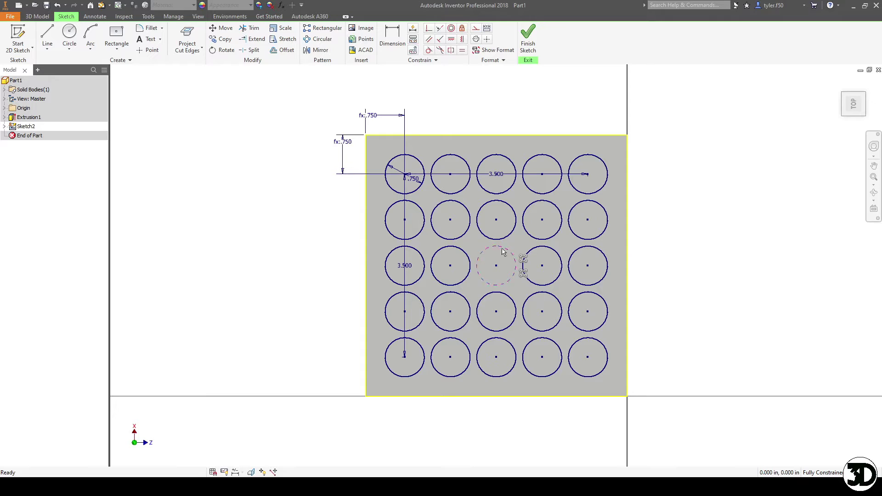
pyautogui.press('Escape')
# - Start an extrusion and select every circle of the 5 by 5 grid except the suppressed centre one as profiles
pyautogui.press('e')
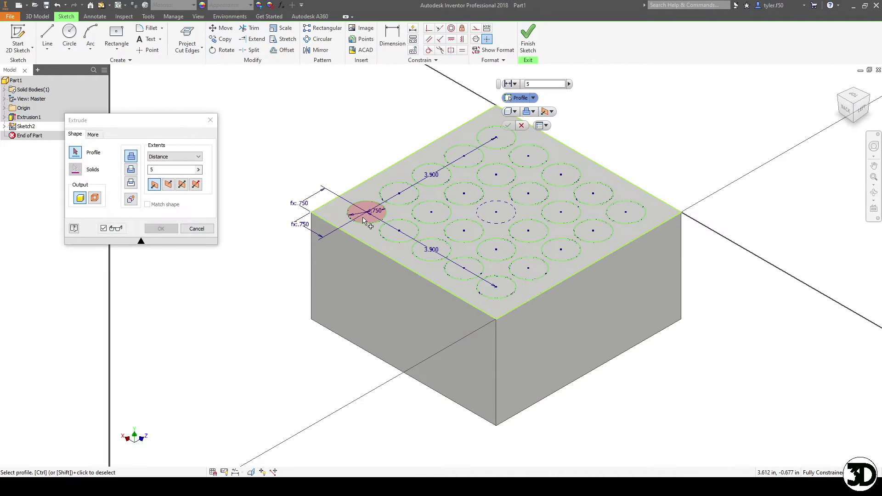
pyautogui.click(365, 218)
pyautogui.click(396, 195)
pyautogui.click(428, 170)
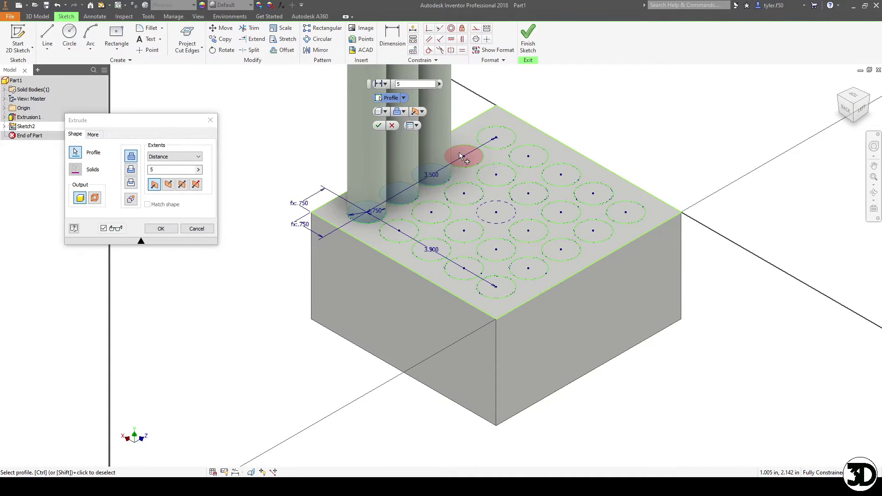
pyautogui.click(461, 156)
pyautogui.click(500, 137)
pyautogui.click(399, 231)
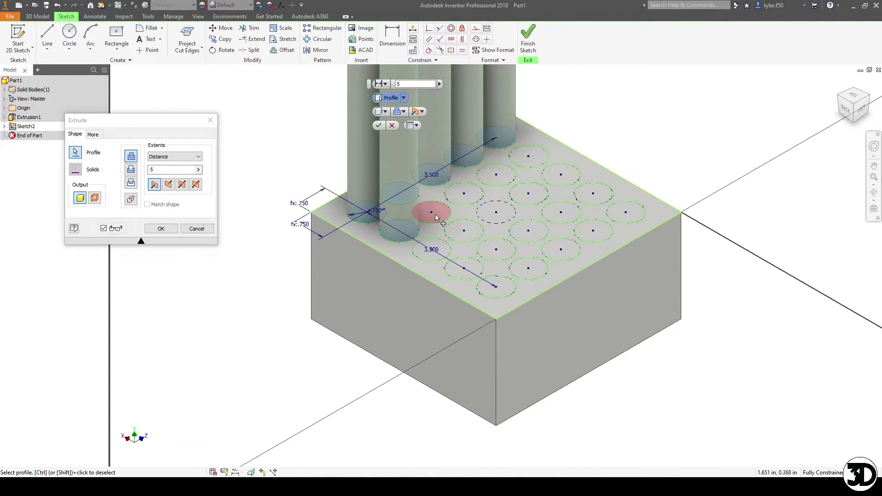
pyautogui.click(435, 214)
pyautogui.click(463, 195)
pyautogui.click(496, 175)
pyautogui.click(523, 157)
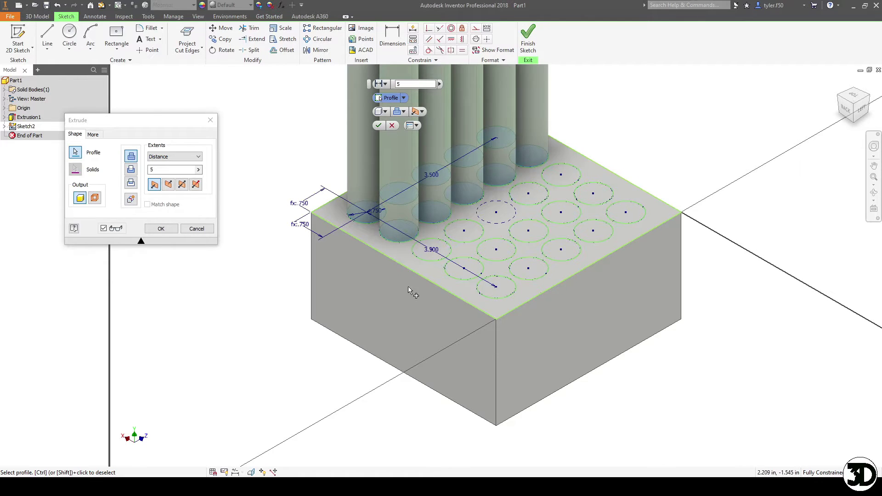
pyautogui.click(428, 251)
pyautogui.click(459, 230)
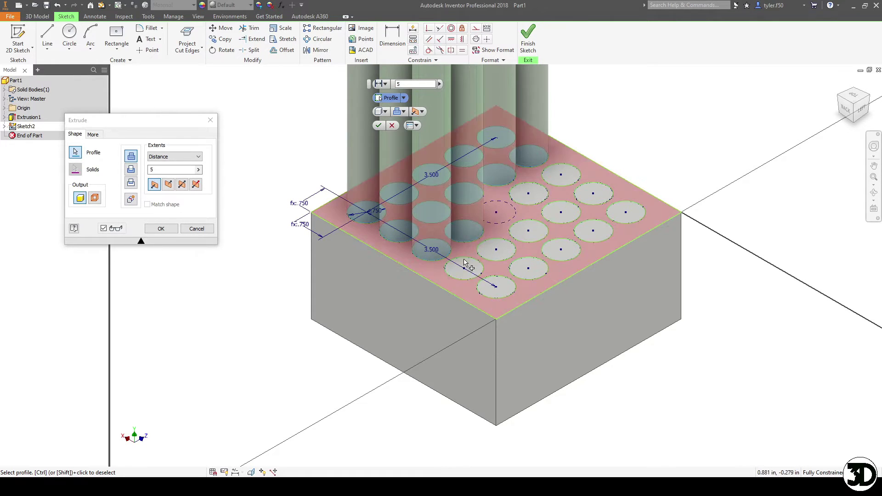
pyautogui.click(464, 259)
pyautogui.keyDown('ctrl'); pyautogui.click(460, 247); pyautogui.keyUp('ctrl')
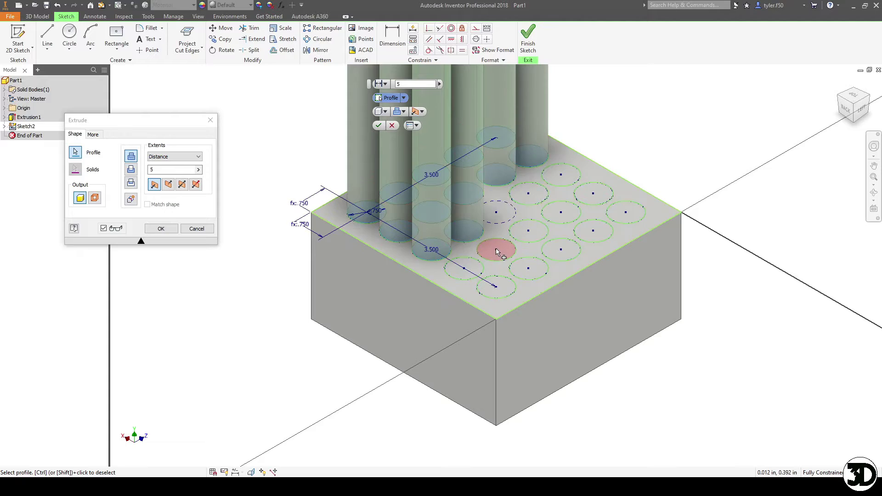
pyautogui.click(496, 250)
pyautogui.click(463, 266)
pyautogui.click(497, 289)
pyautogui.click(524, 271)
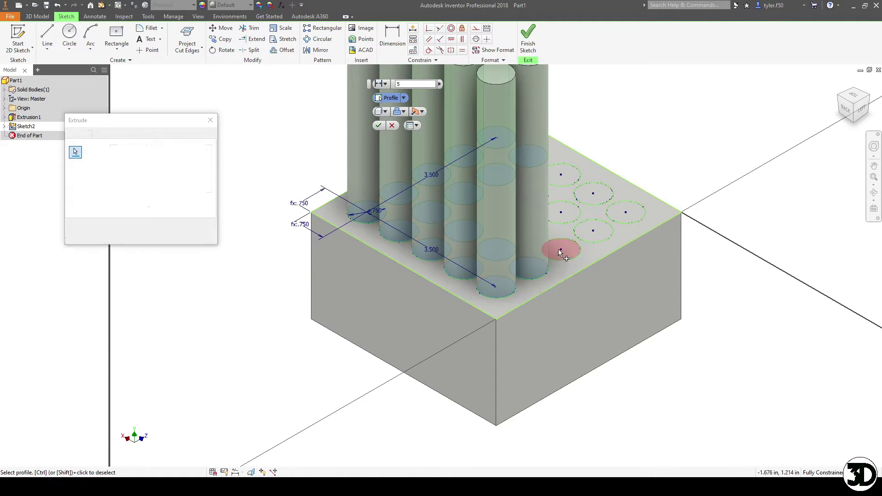
pyautogui.click(560, 250)
pyautogui.click(593, 233)
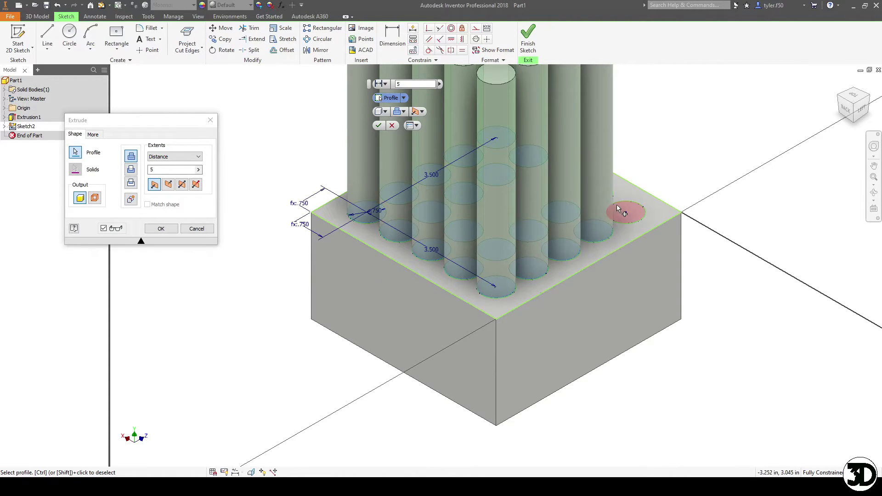
pyautogui.click(625, 210)
pyautogui.click(594, 189)
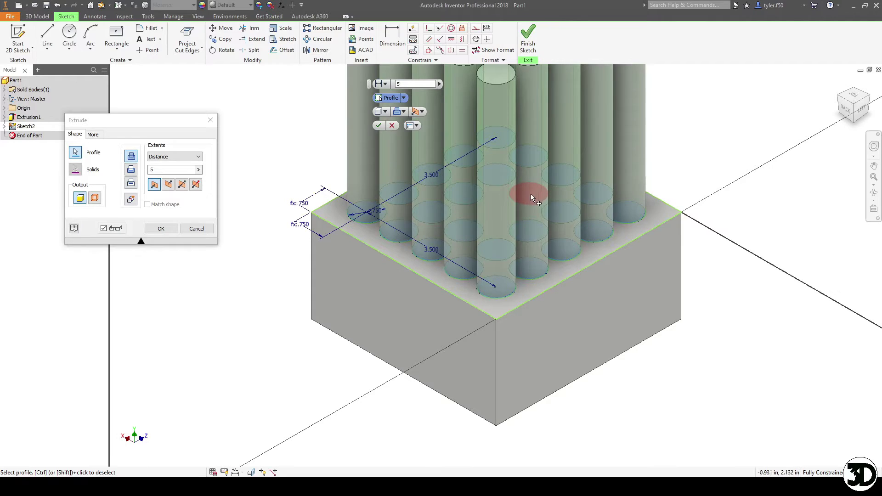
# - Make the extrusion a cut with a distance of .5 into the block and create it
pyautogui.click(131, 169)
pyautogui.click(159, 169)
pyautogui.write('.')
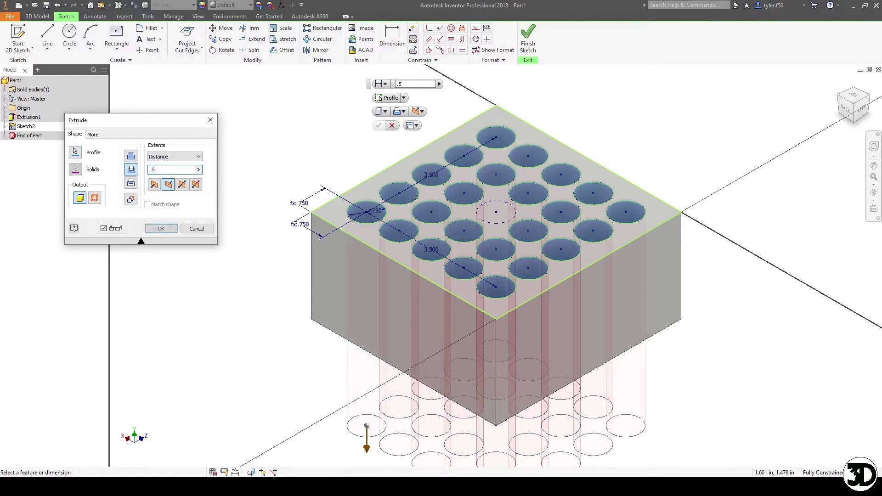
pyautogui.write('5')
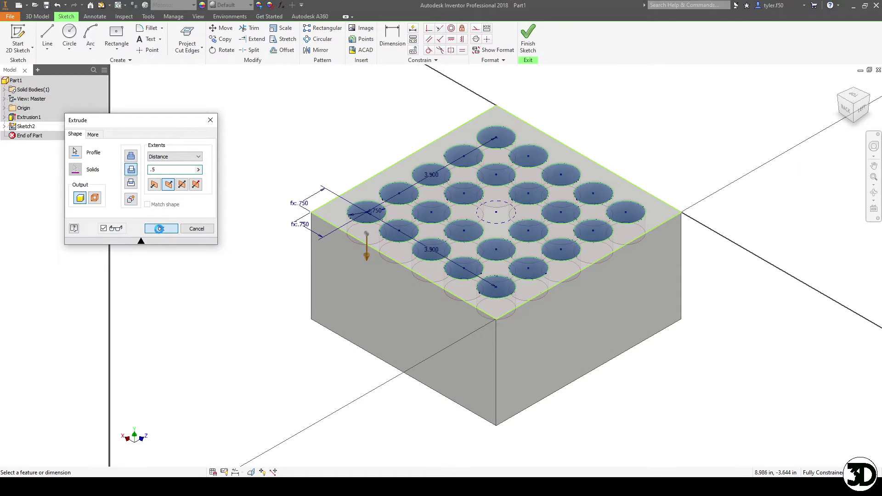
pyautogui.click(161, 228)
# - Extrude the .750 square at the corner of the block's bottom face as a .5 deep cut
pyautogui.press('pageup')
pyautogui.keyDown('shift'); pyautogui.moveTo(547, 169); pyautogui.dragTo(491, 275, button='middle'); pyautogui.keyUp('shift')
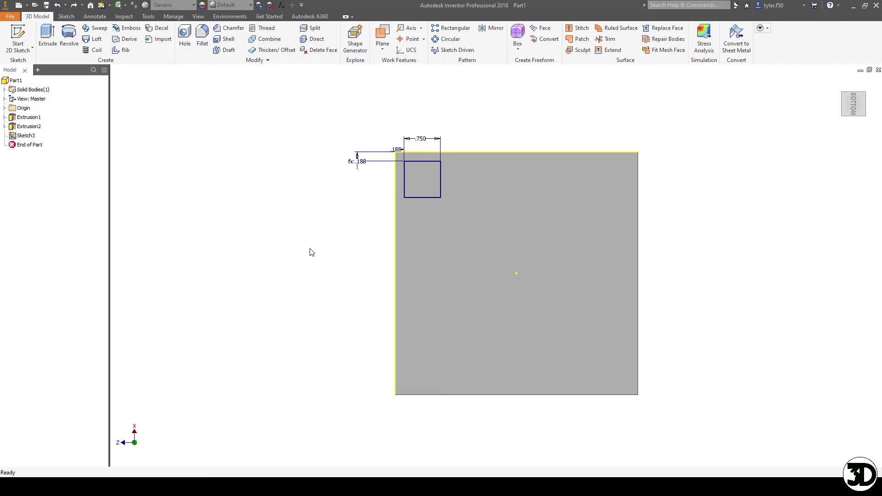
pyautogui.press('e')
pyautogui.click(416, 175)
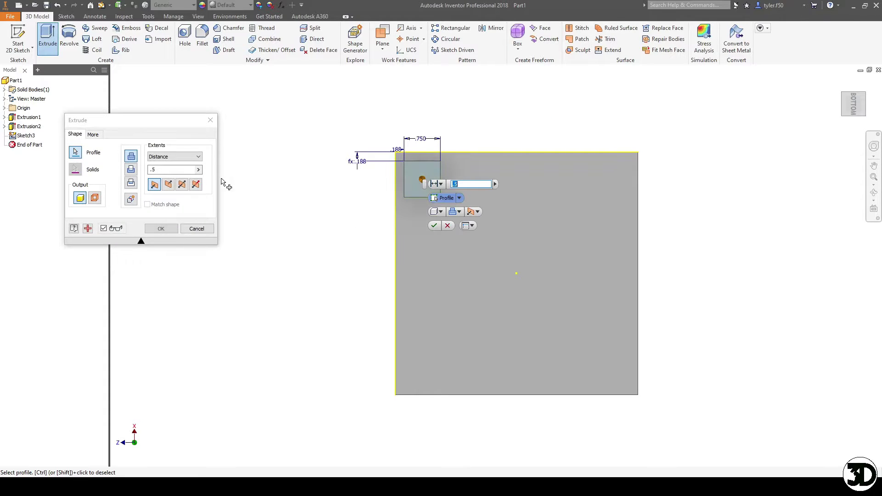
pyautogui.click(131, 170)
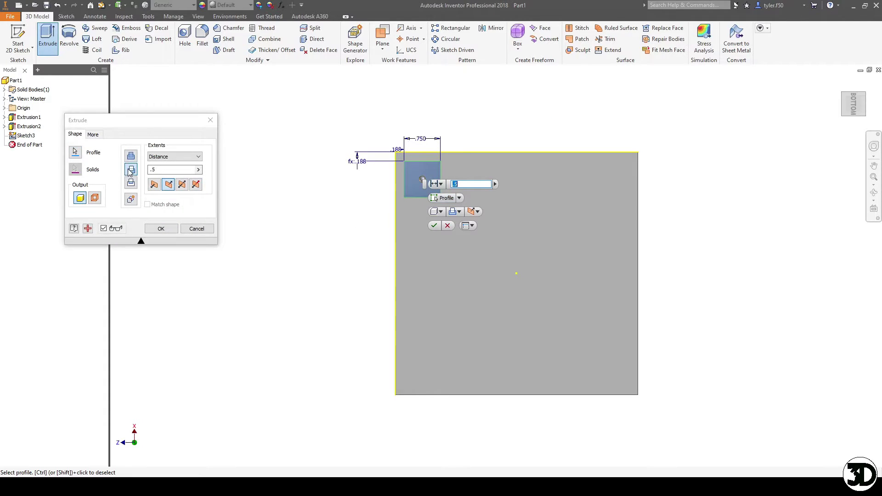
pyautogui.click(161, 230)
# - Start a rectangular feature pattern with the square pocket on the bottom face as the feature
pyautogui.press('F4')
pyautogui.moveTo(409, 300); pyautogui.dragTo(477, 273)
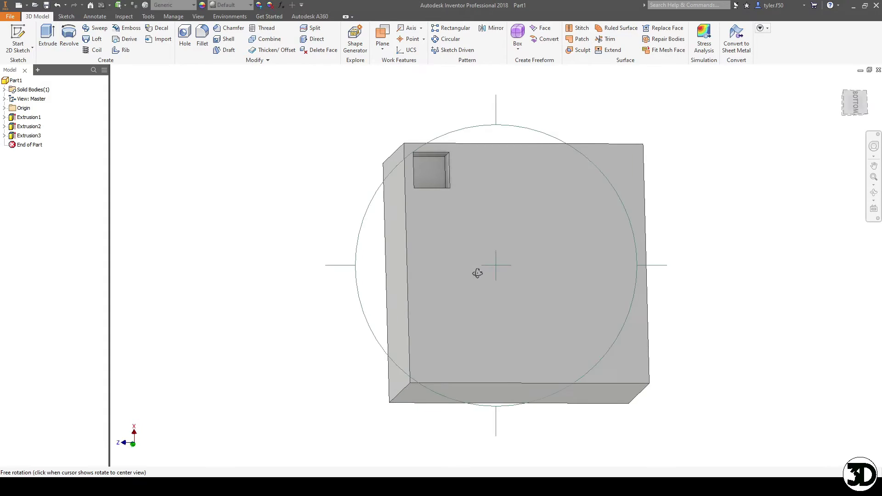
pyautogui.press('Escape')
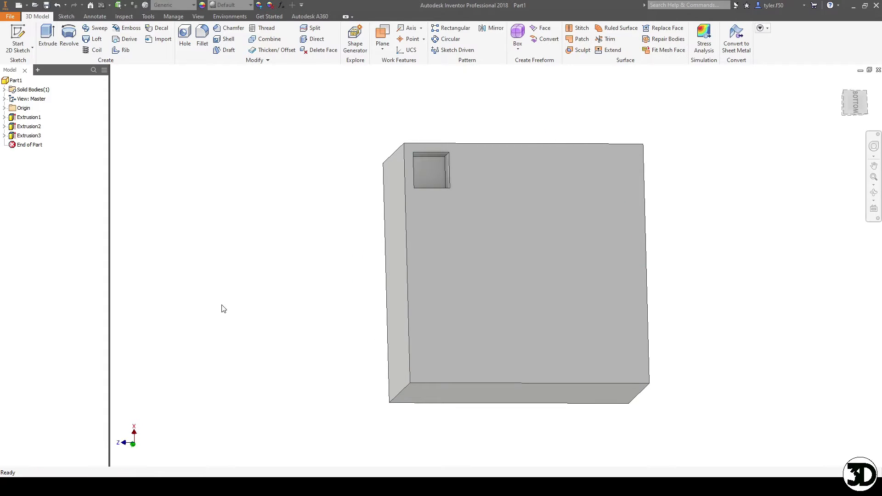
pyautogui.click(450, 28)
pyautogui.click(427, 172)
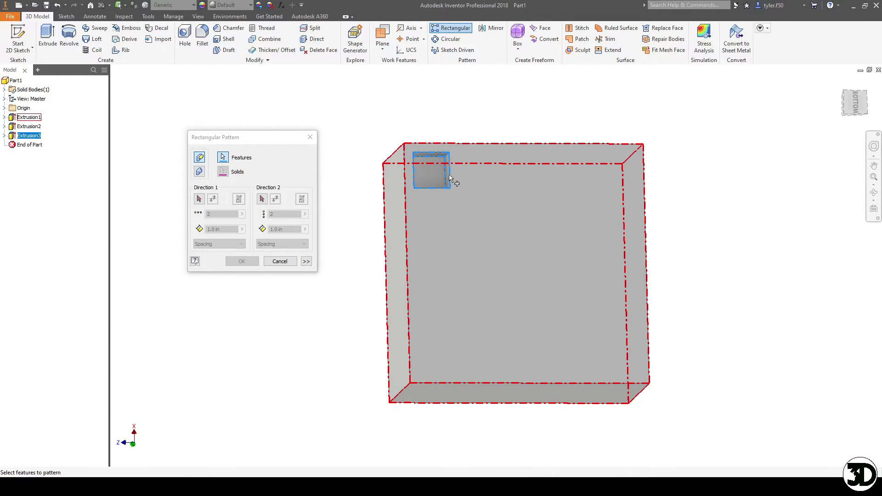
# - Try the pattern's whole-solid mode on the block and switch back to patterning individual features
pyautogui.click(199, 172)
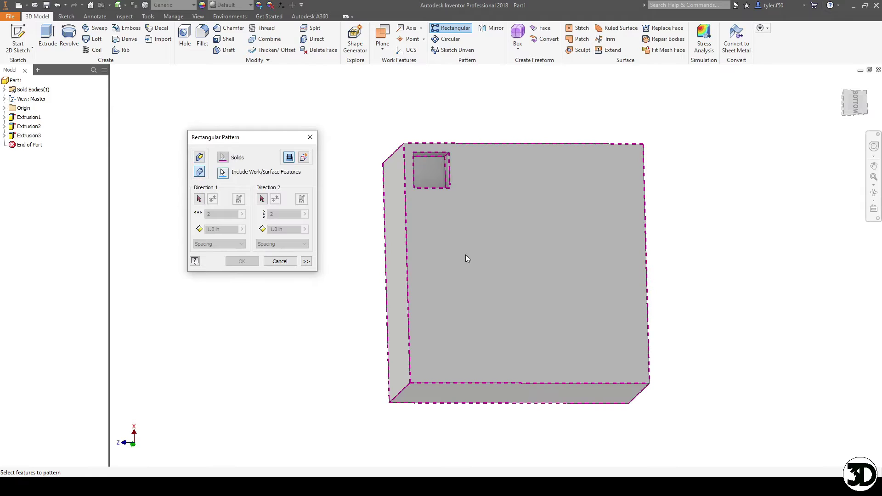
pyautogui.press('F4')
pyautogui.moveTo(567, 264); pyautogui.dragTo(597, 242)
pyautogui.click(199, 157)
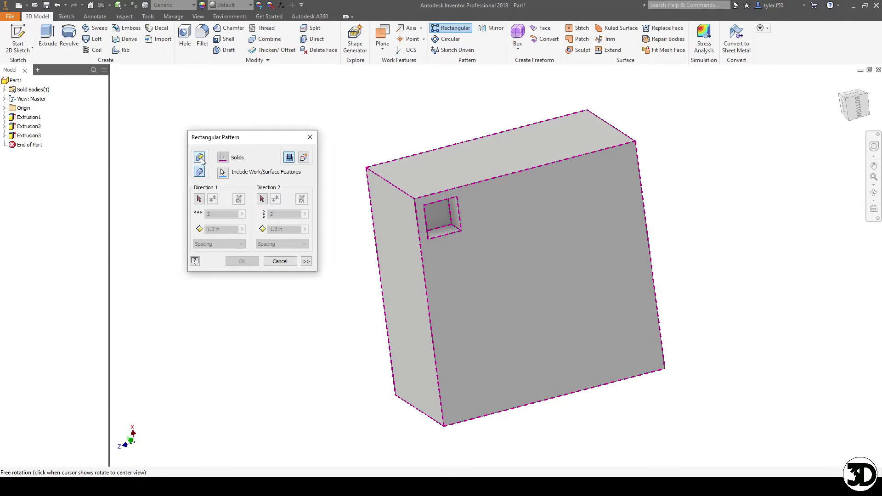
# - Select the square pocket again and run direction 1 along the adjacent side edge, flipped so the copy falls on the block
pyautogui.click(427, 227)
pyautogui.press('F4')
pyautogui.moveTo(457, 302); pyautogui.dragTo(463, 282)
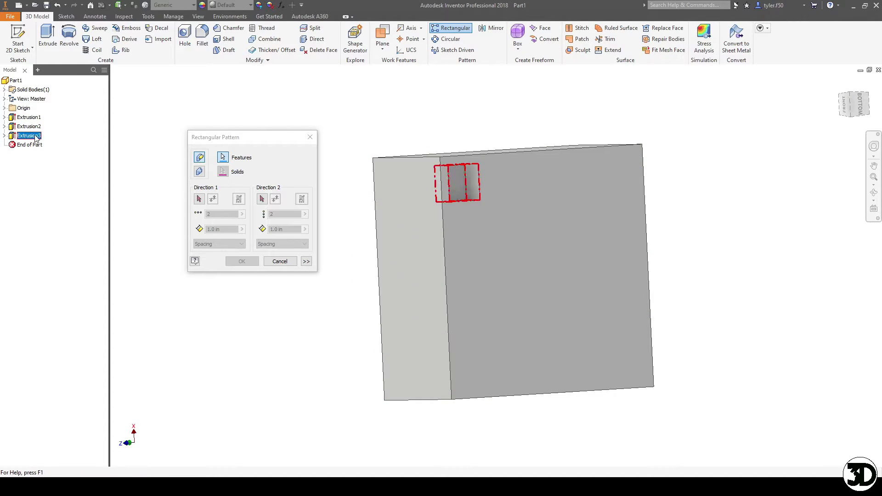
pyautogui.click(199, 199)
pyautogui.click(443, 207)
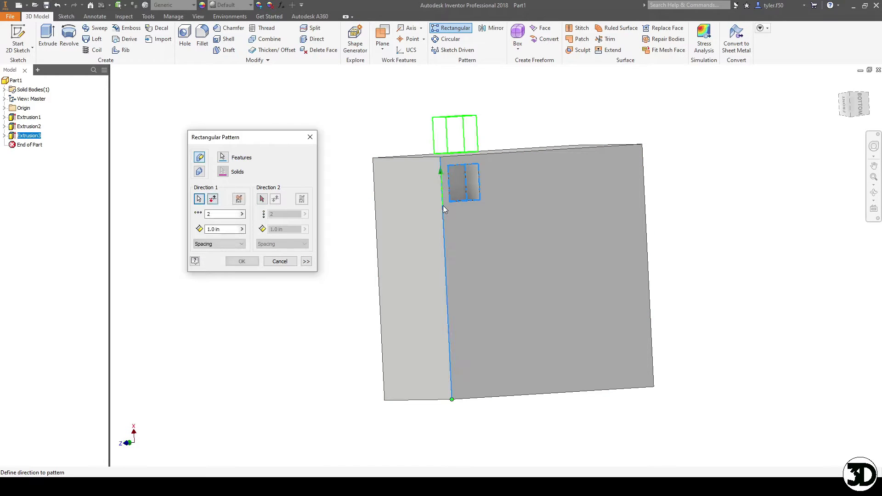
pyautogui.click(213, 198)
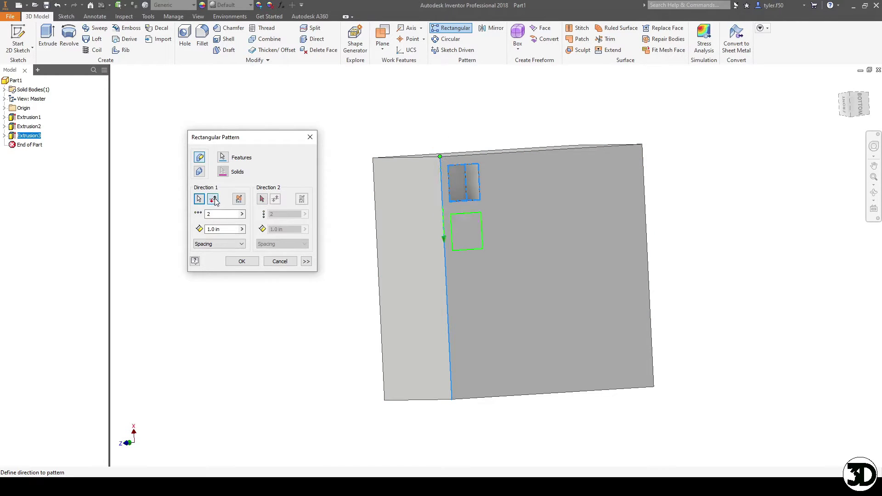
# - Define direction 2 along the upper edge of the bottom face and flip it so the copies fall on the block
pyautogui.click(262, 198)
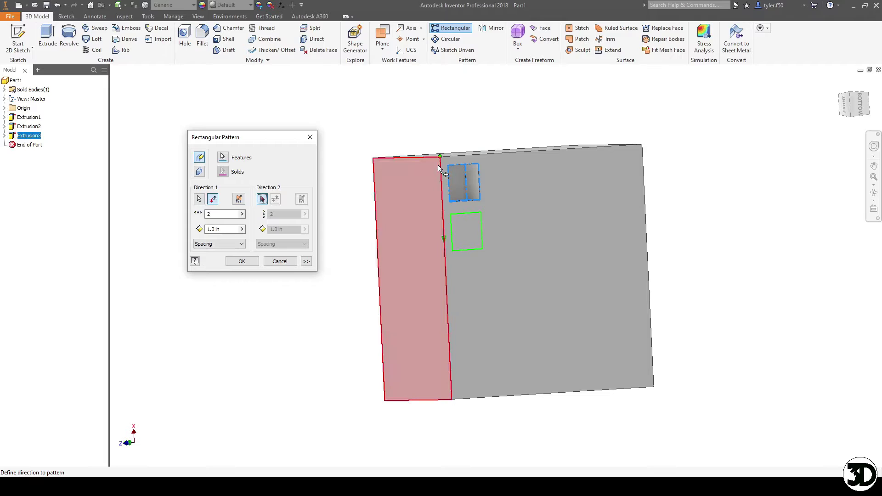
pyautogui.click(452, 159)
pyautogui.keyDown('shift'); pyautogui.moveTo(360, 233); pyautogui.dragTo(538, 249, button='middle'); pyautogui.keyUp('shift')
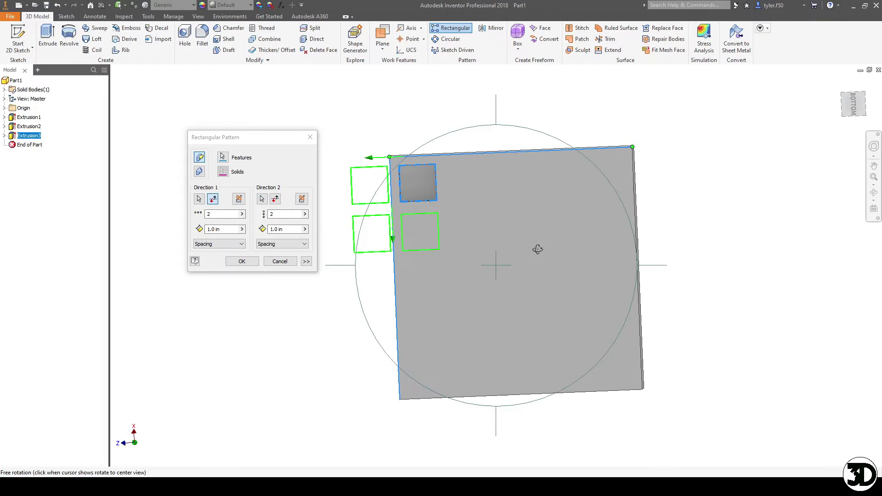
pyautogui.click(852, 106)
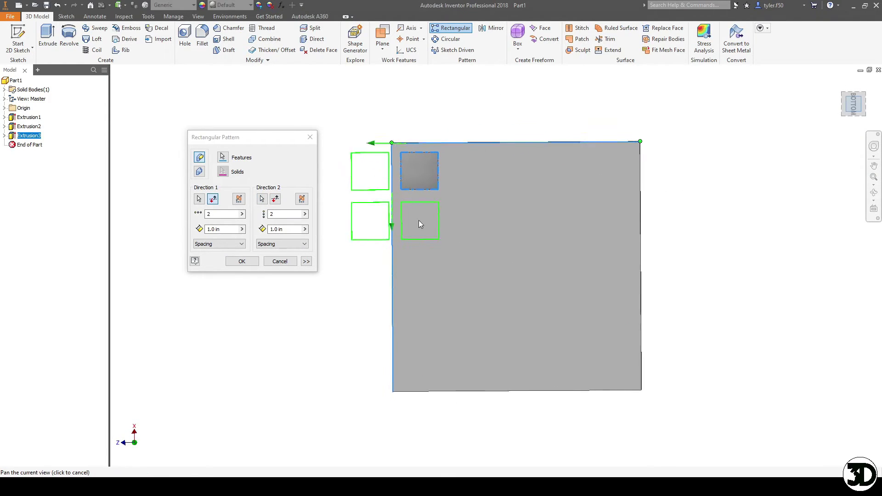
pyautogui.click(276, 200)
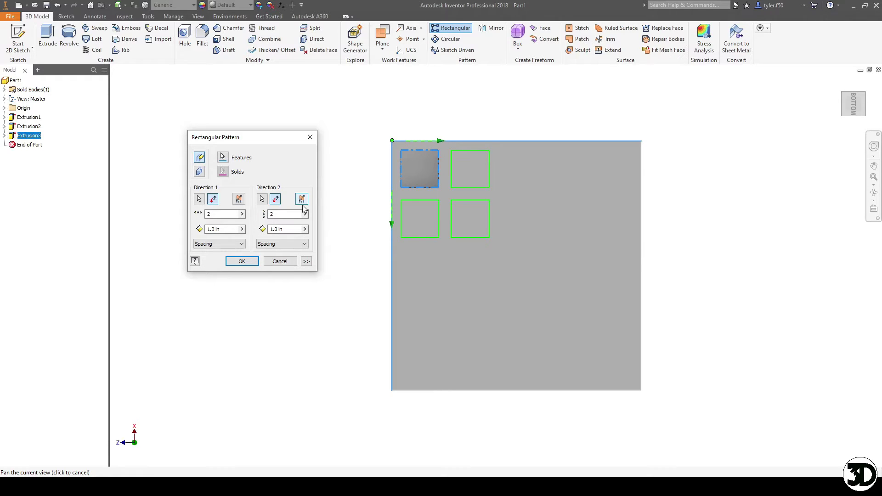
# - Set the pattern's spacing to .875 and its instance count to 5 in both directions
pyautogui.click(221, 229)
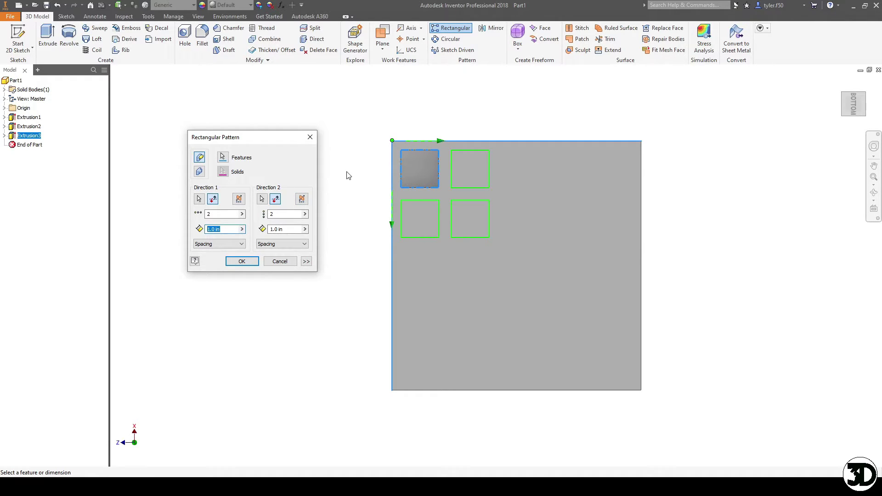
pyautogui.write('.875')
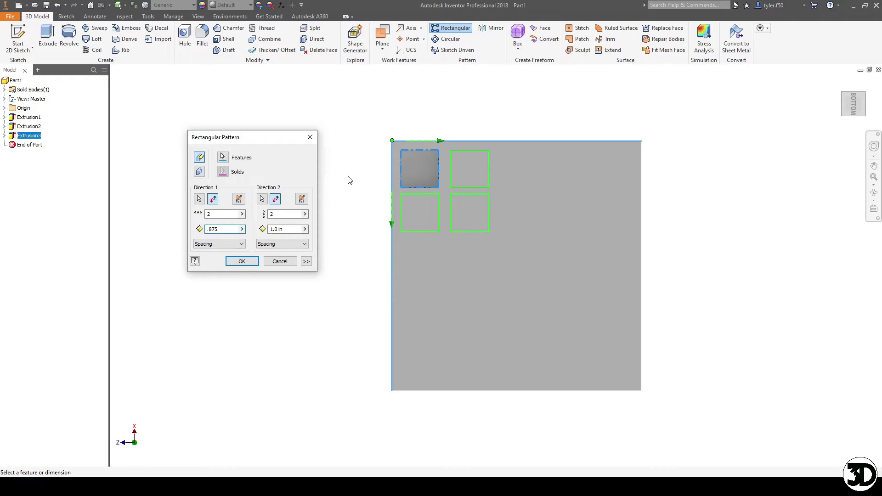
pyautogui.click(301, 229)
pyautogui.write('.875')
pyautogui.click(216, 215)
pyautogui.write('5')
pyautogui.click(284, 214)
pyautogui.press('BackSpace')
pyautogui.write('5')
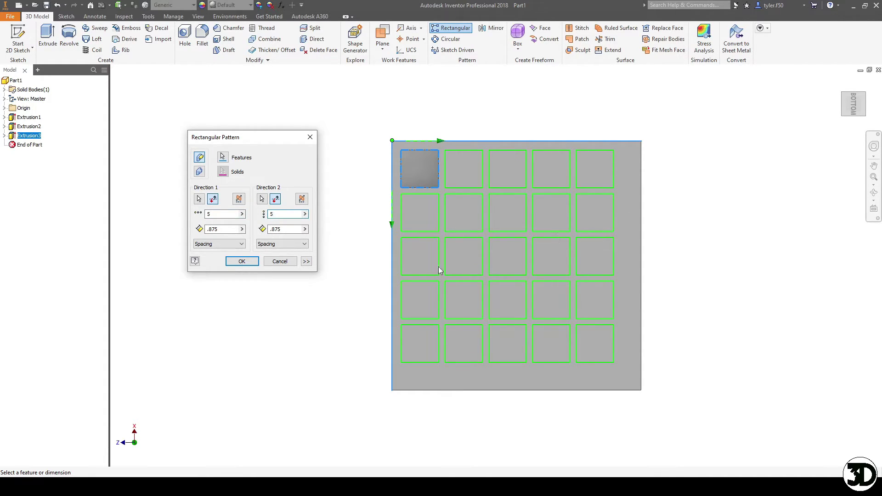
# - Switch direction 1 from Spacing to Distance and set its overall distance to 5-3/16-3/16
pyautogui.click(204, 245)
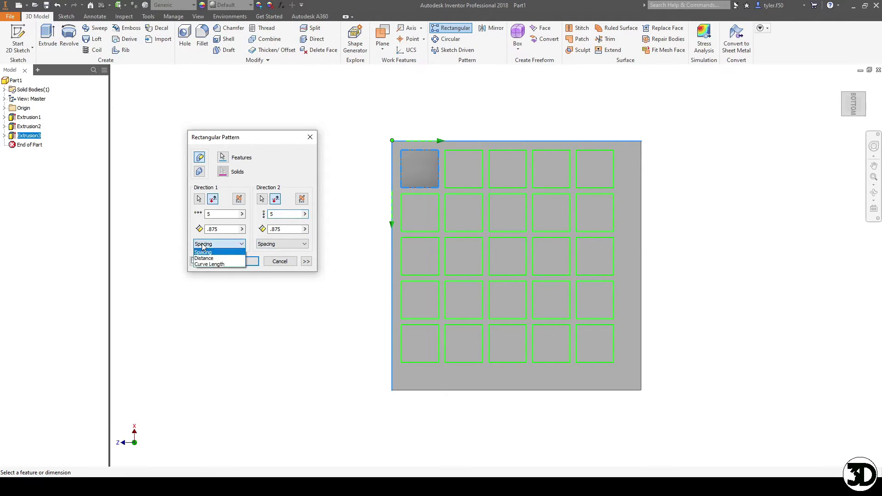
pyautogui.click(204, 259)
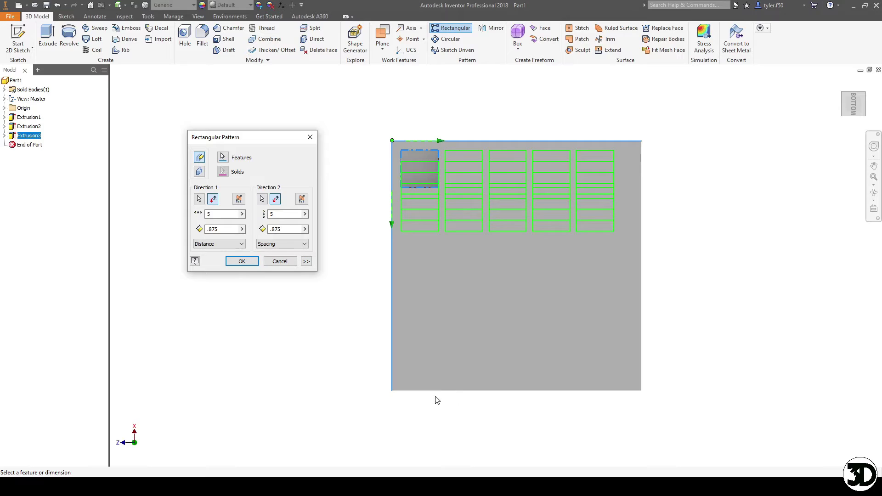
pyautogui.doubleClick(224, 229)
pyautogui.write('5-3')
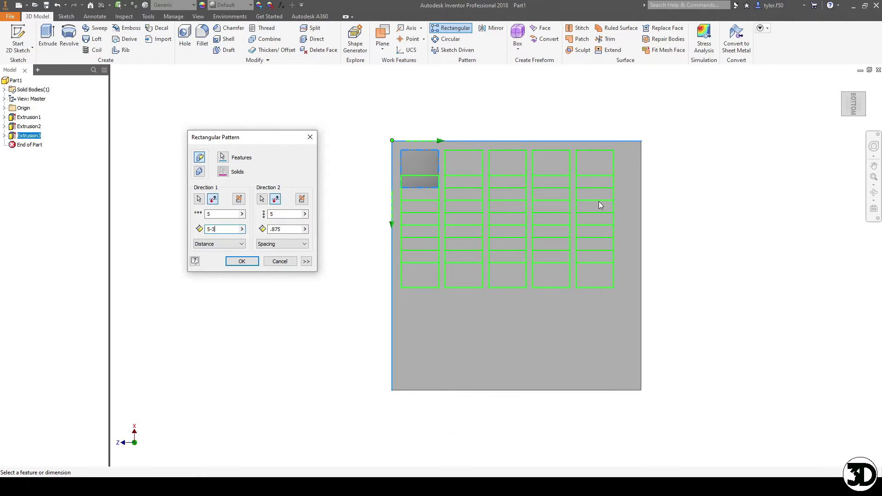
pyautogui.write('/16-31/')
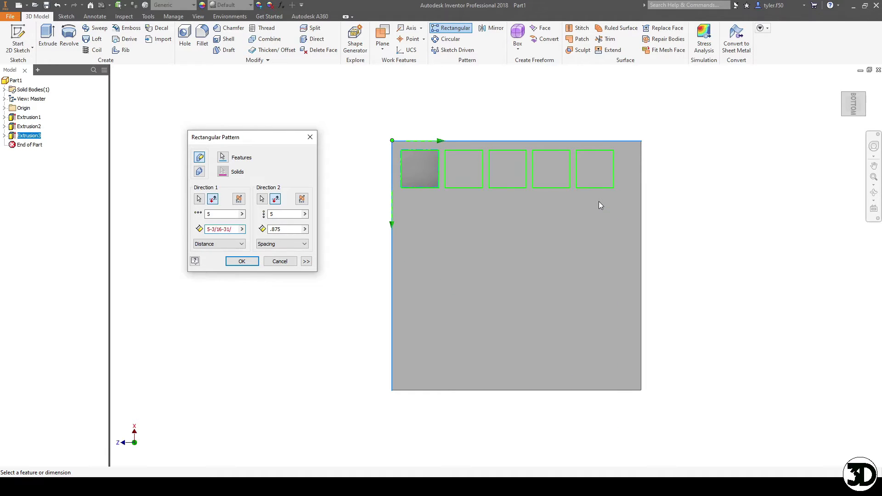
pyautogui.press('BackSpace')
pyautogui.press('BackSpace')
pyautogui.write('/16')
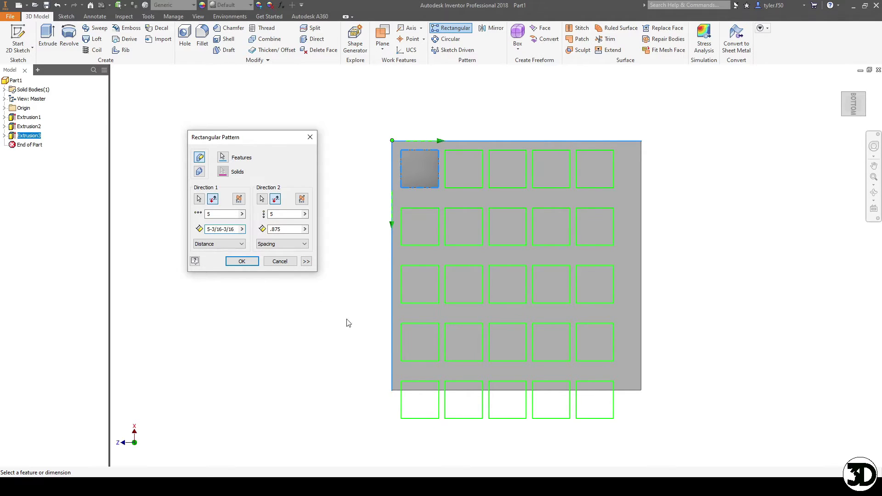
# - Replace the direction 1 distance with the expression .75*5
pyautogui.moveTo(236, 230); pyautogui.dragTo(185, 190)
pyautogui.write('.75*5')
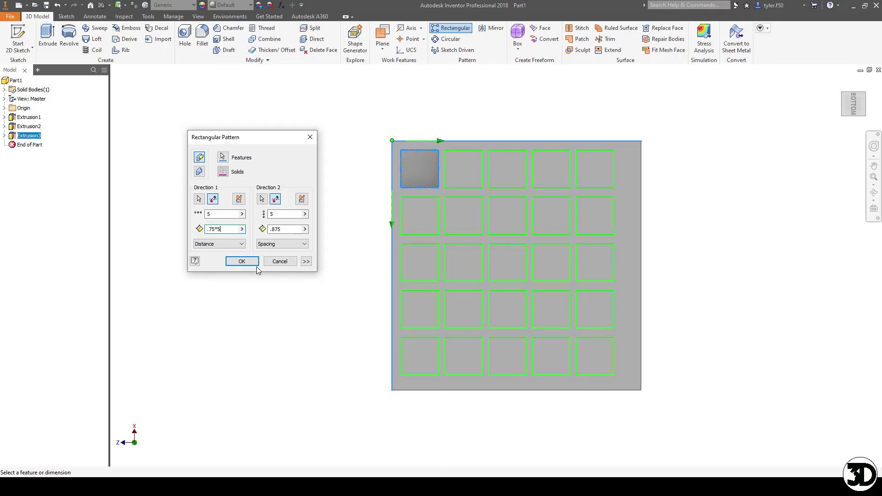
# - Apply the Midplane option to both directions of the rectangular pattern so the copies spread to both sides of the original pocket
pyautogui.click(239, 201)
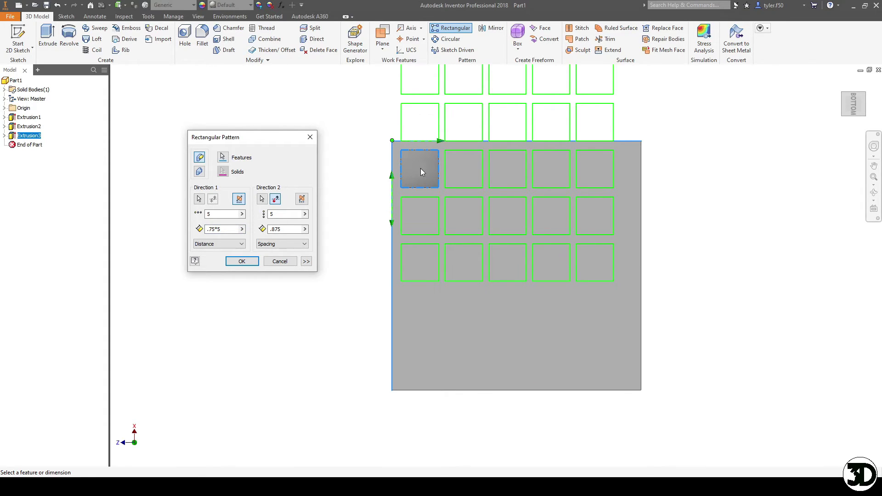
pyautogui.moveTo(421, 168); pyautogui.dragTo(428, 200, button='middle')
pyautogui.click(301, 199)
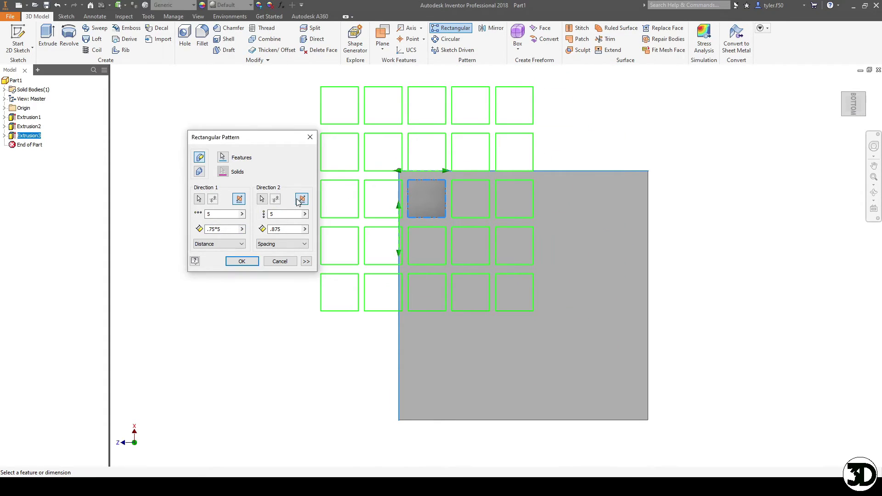
# - Try an instance count of 6 in direction 1 and return it to 5
pyautogui.doubleClick(219, 213)
pyautogui.write('6')
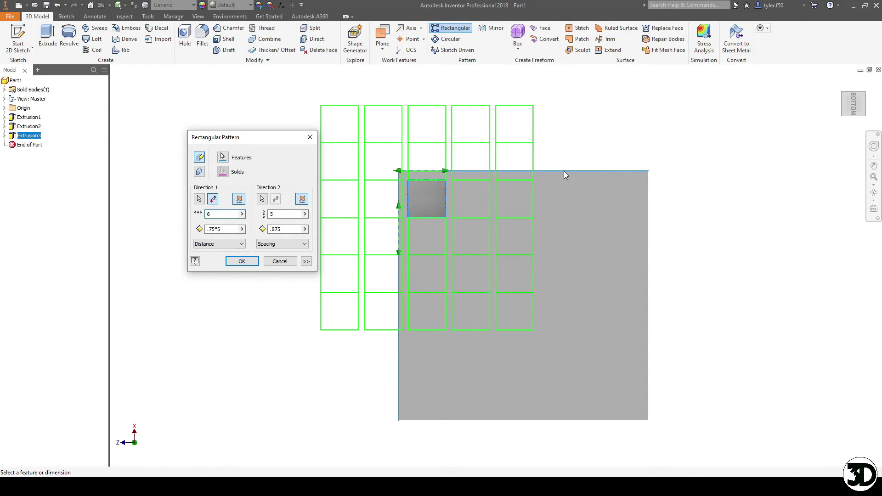
pyautogui.press('BackSpace')
pyautogui.write('5')
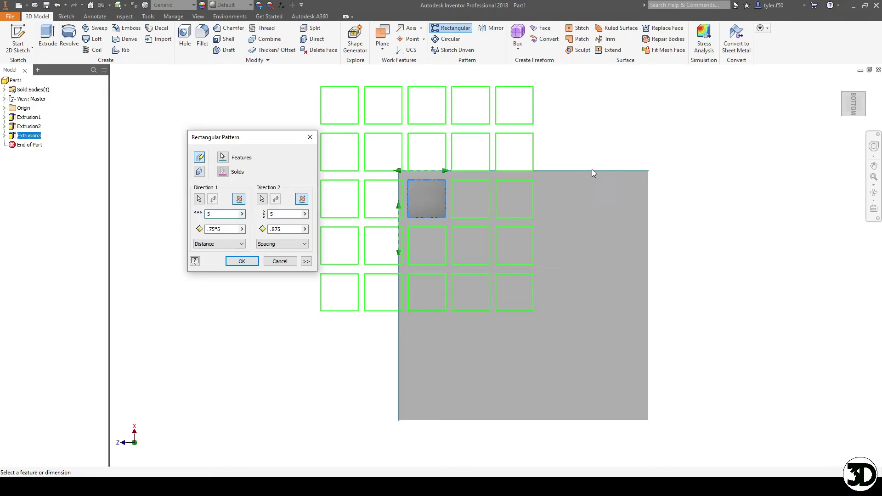
# - Try a direction 2 instance count of 6 and raise it to 7
pyautogui.doubleClick(285, 214)
pyautogui.write('6')
pyautogui.moveTo(525, 166); pyautogui.dragTo(572, 184, button='middle')
pyautogui.click(284, 214)
pyautogui.press('BackSpace')
pyautogui.write('7')
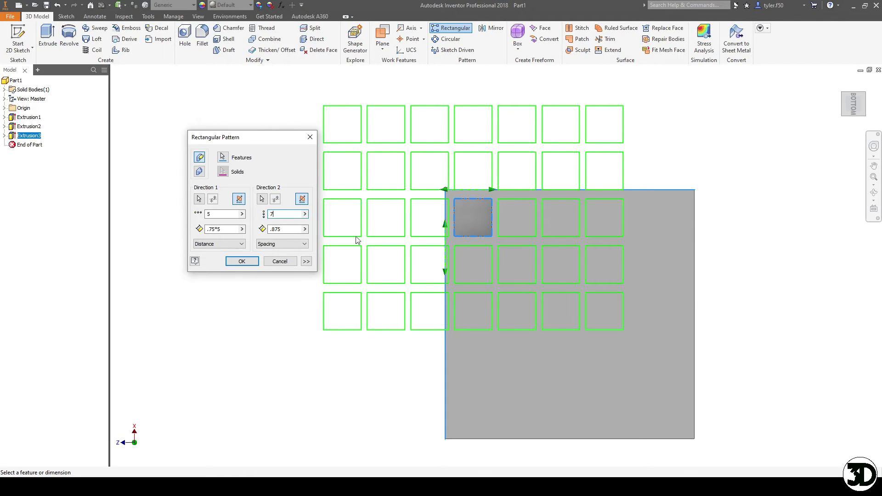
# - Create the rectangular pattern with Midplane off in both directions and a direction 2 instance count of 5
pyautogui.click(275, 198)
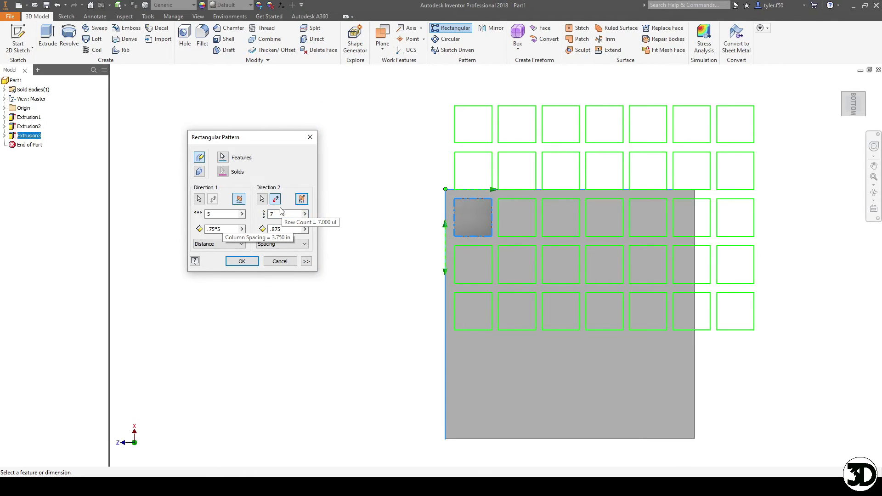
pyautogui.click(238, 199)
pyautogui.write('5')
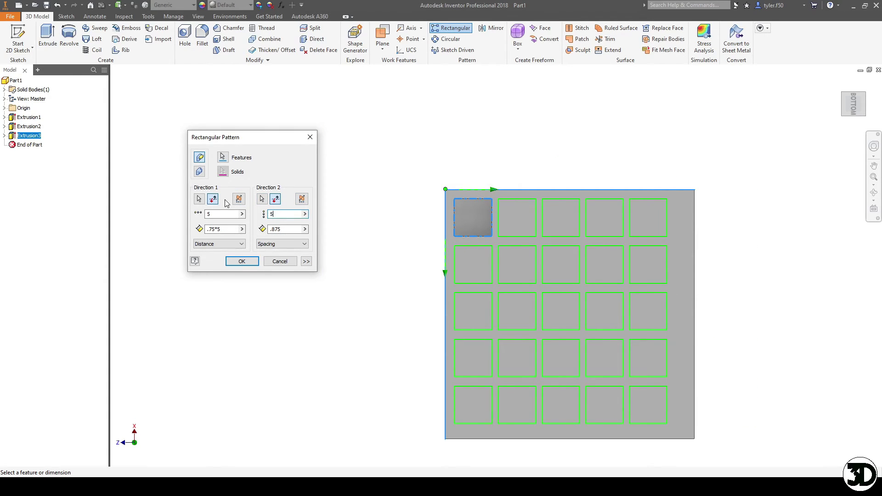
pyautogui.click(240, 262)
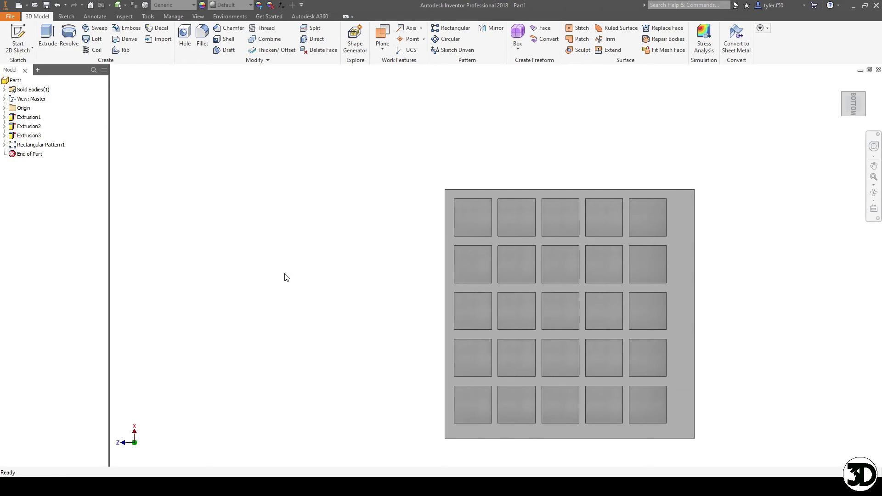
# - Suppress the centre pocket's occurrence in the rectangular pattern and unsuppress it again
pyautogui.moveTo(581, 295); pyautogui.dragTo(451, 242, button='middle')
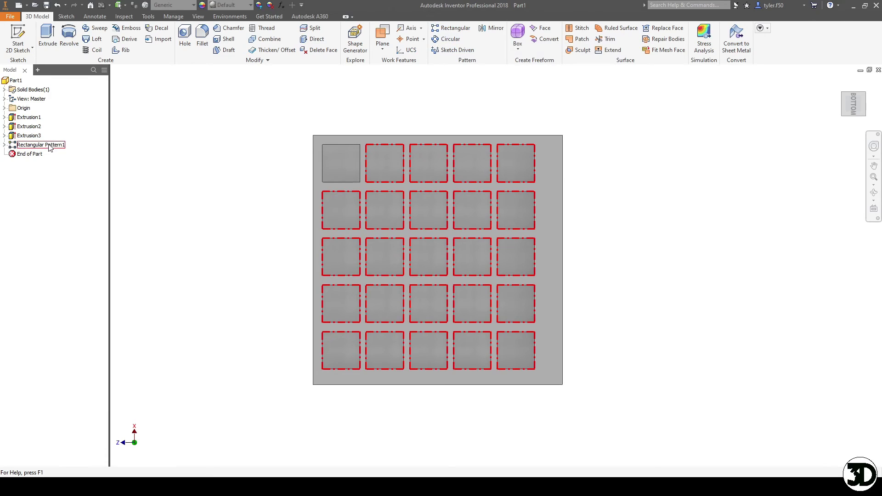
pyautogui.click(4, 145)
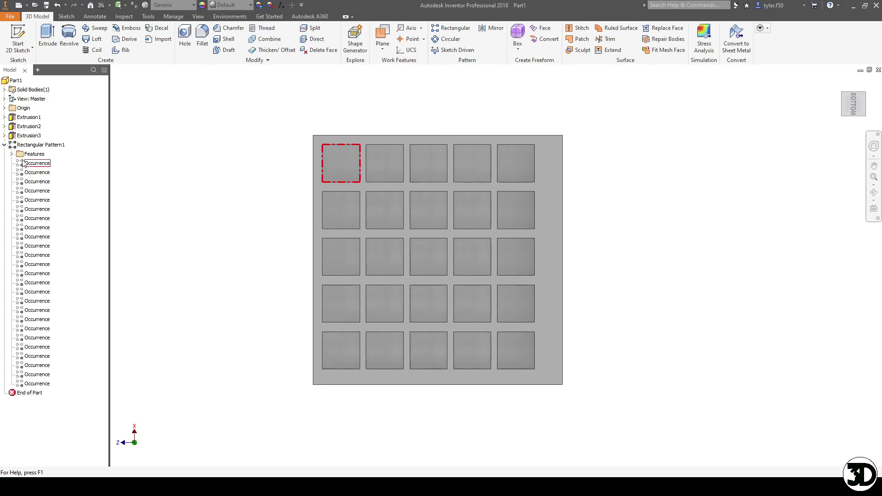
pyautogui.rightClick(37, 275)
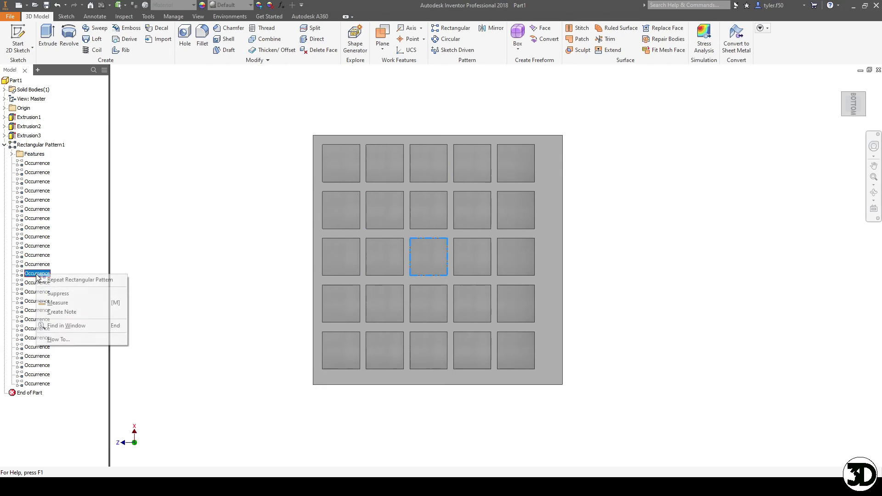
pyautogui.click(53, 293)
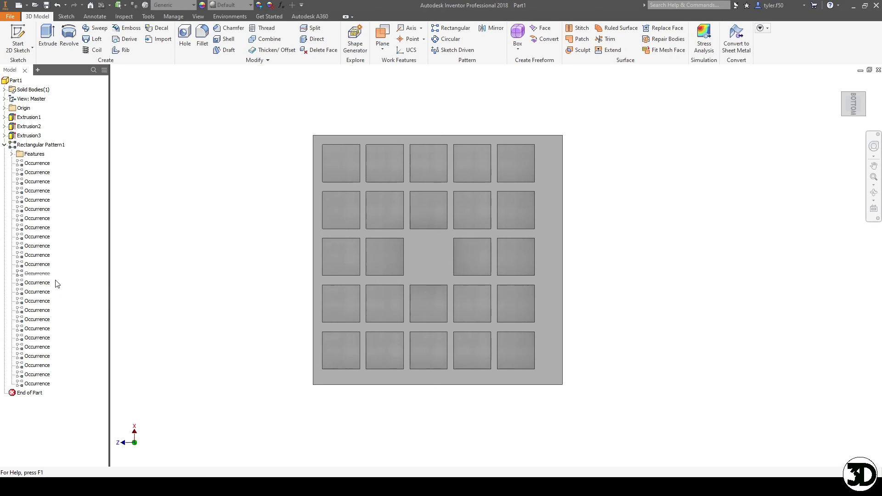
pyautogui.rightClick(41, 277)
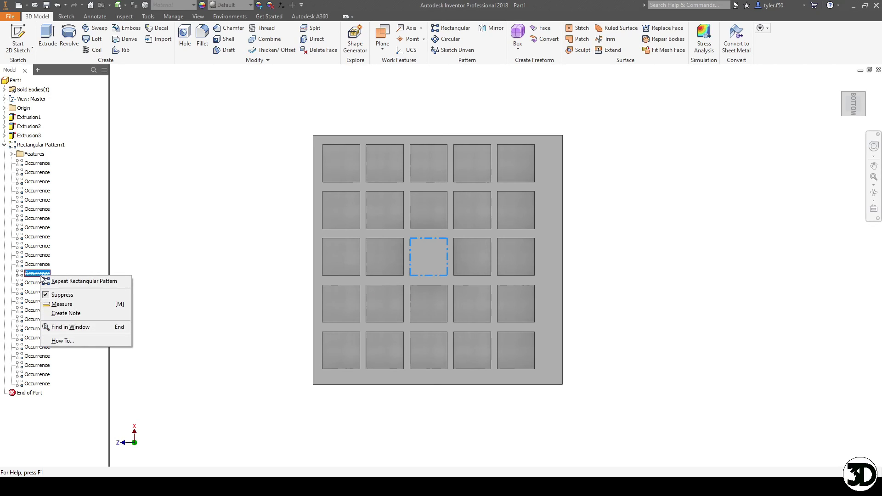
pyautogui.click(67, 296)
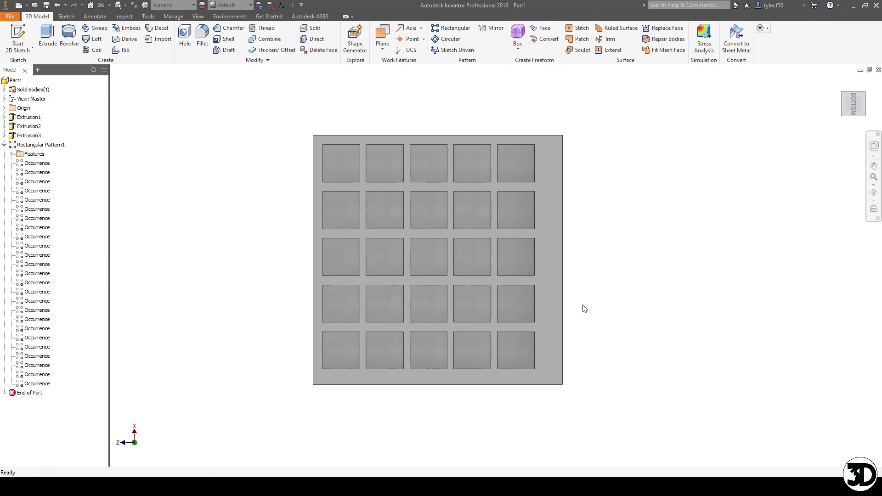